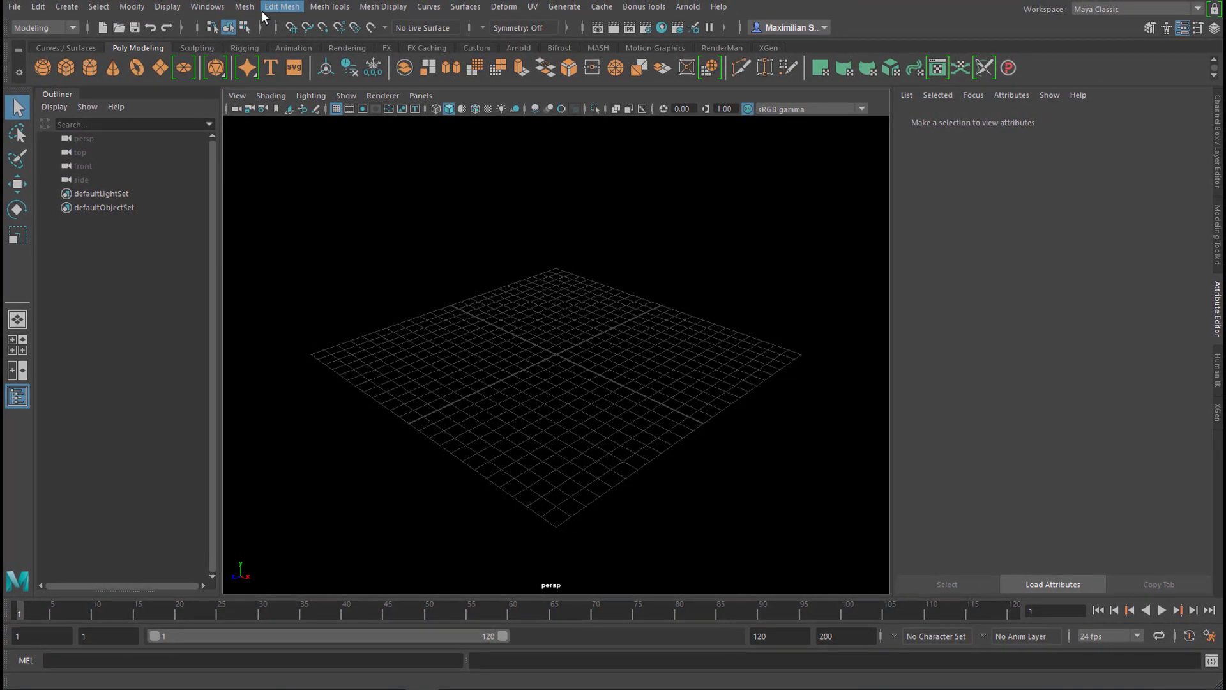
Switch the menu set from Modeling to FX
click(71, 28)
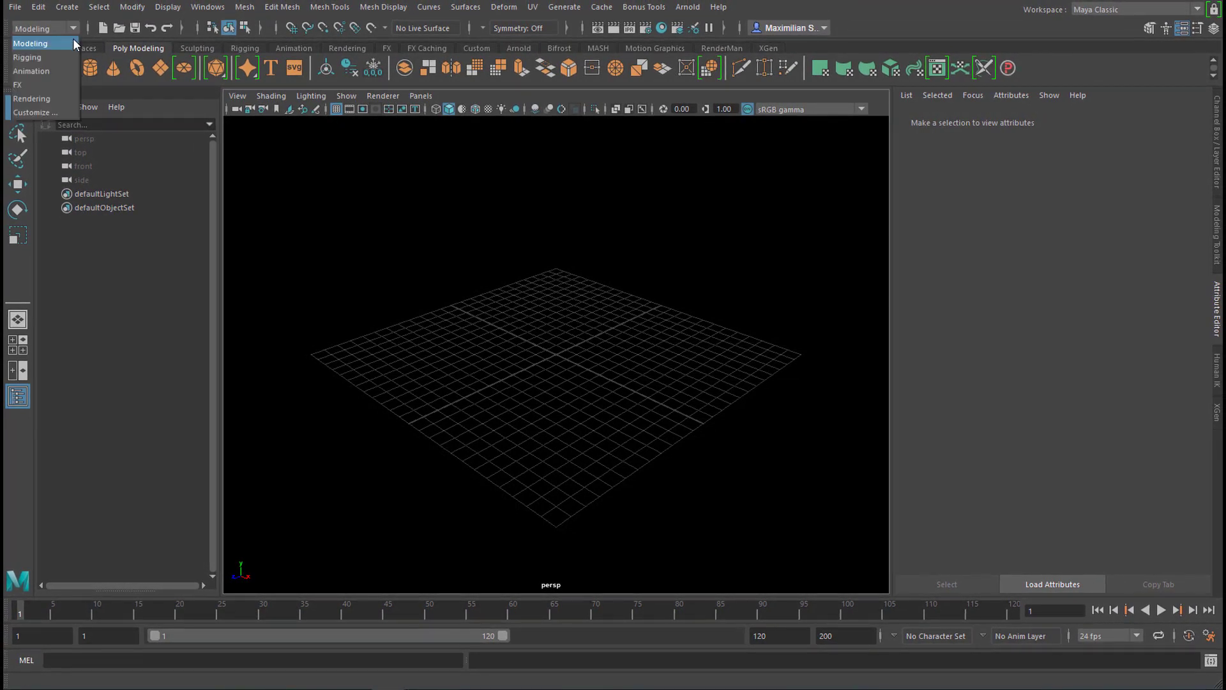
click(71, 85)
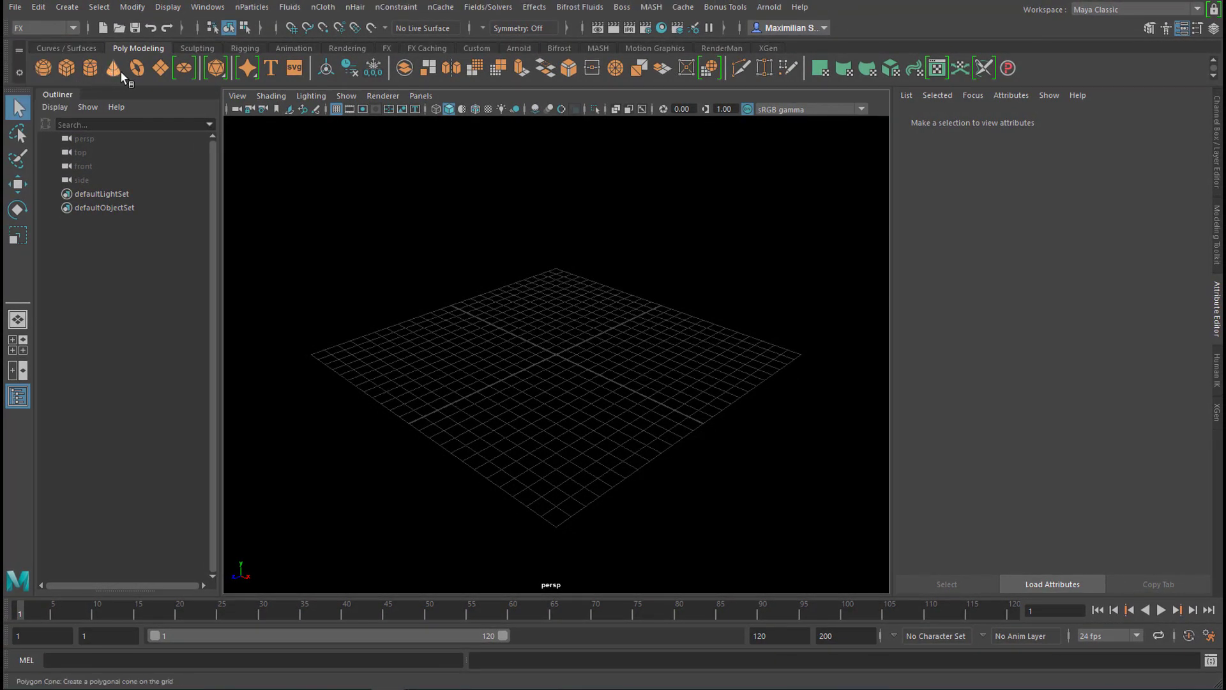
Create a legacy particle emitter, move it up and away from the grid centre, and preview its emission
click(252, 8)
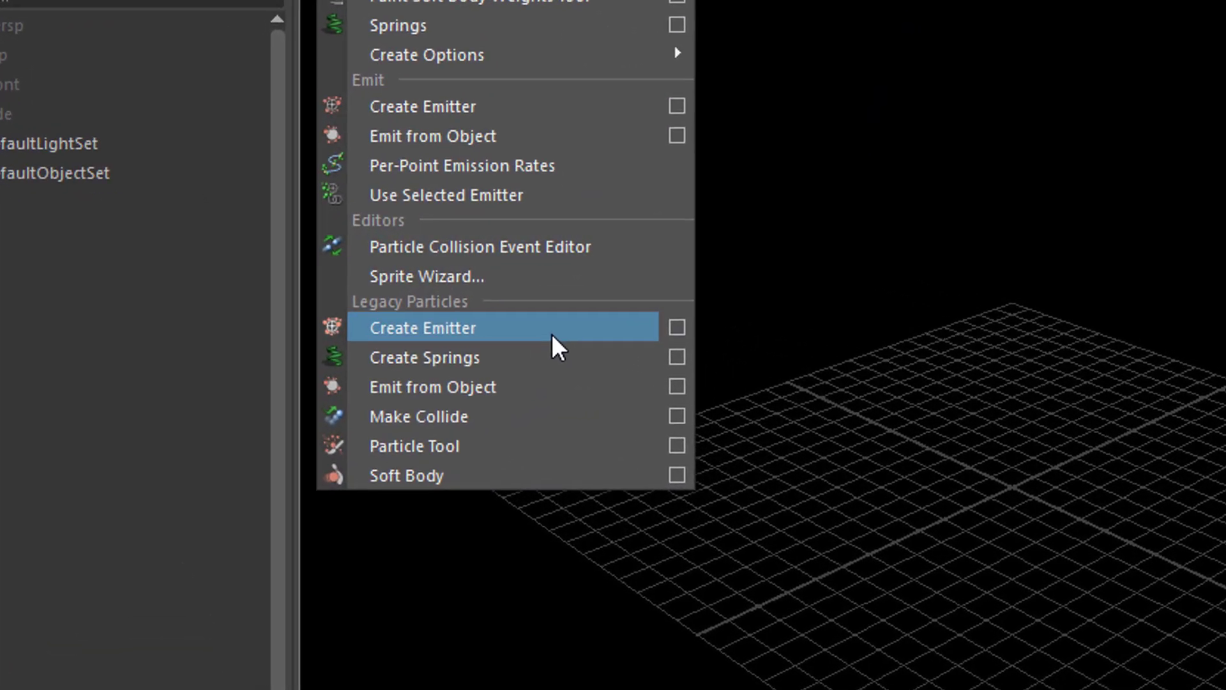
click(553, 334)
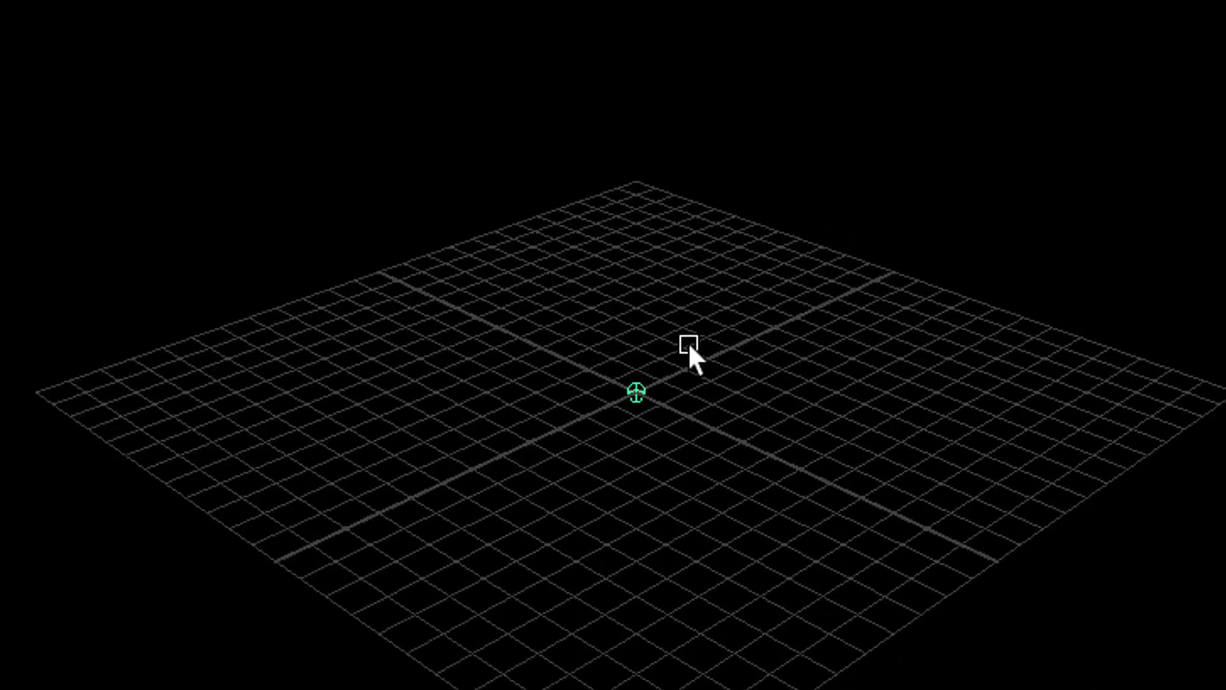
key(w)
drag(759, 236, 692, 373)
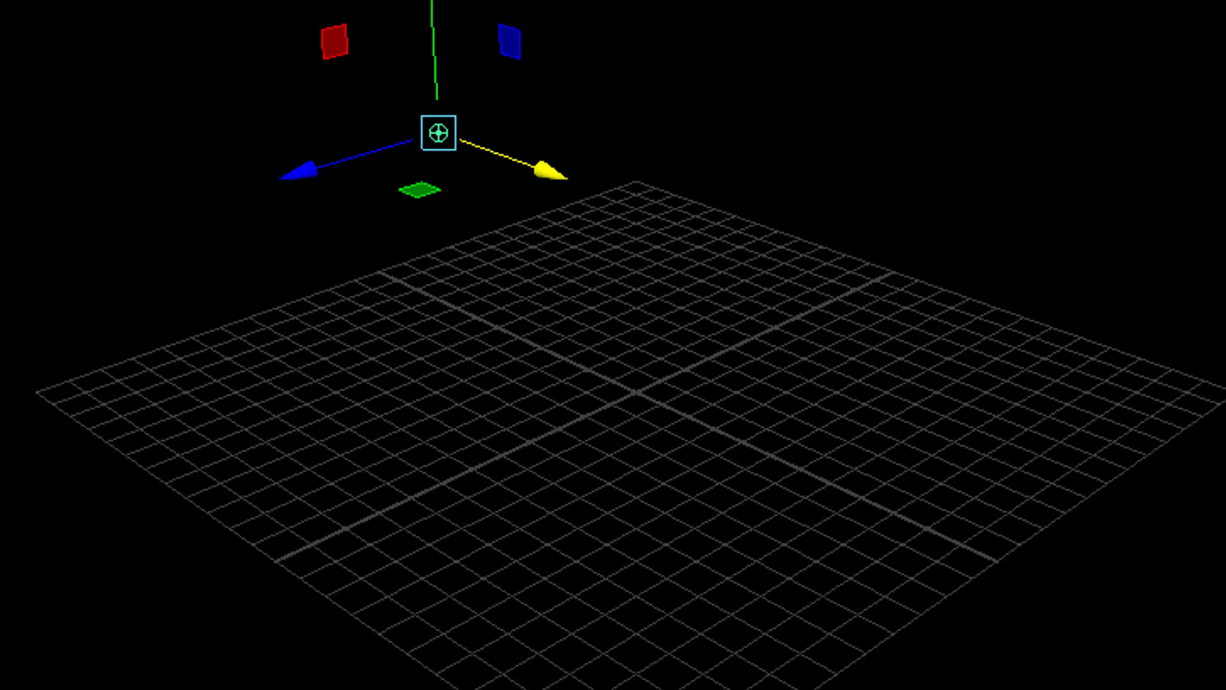
key(alt+v)
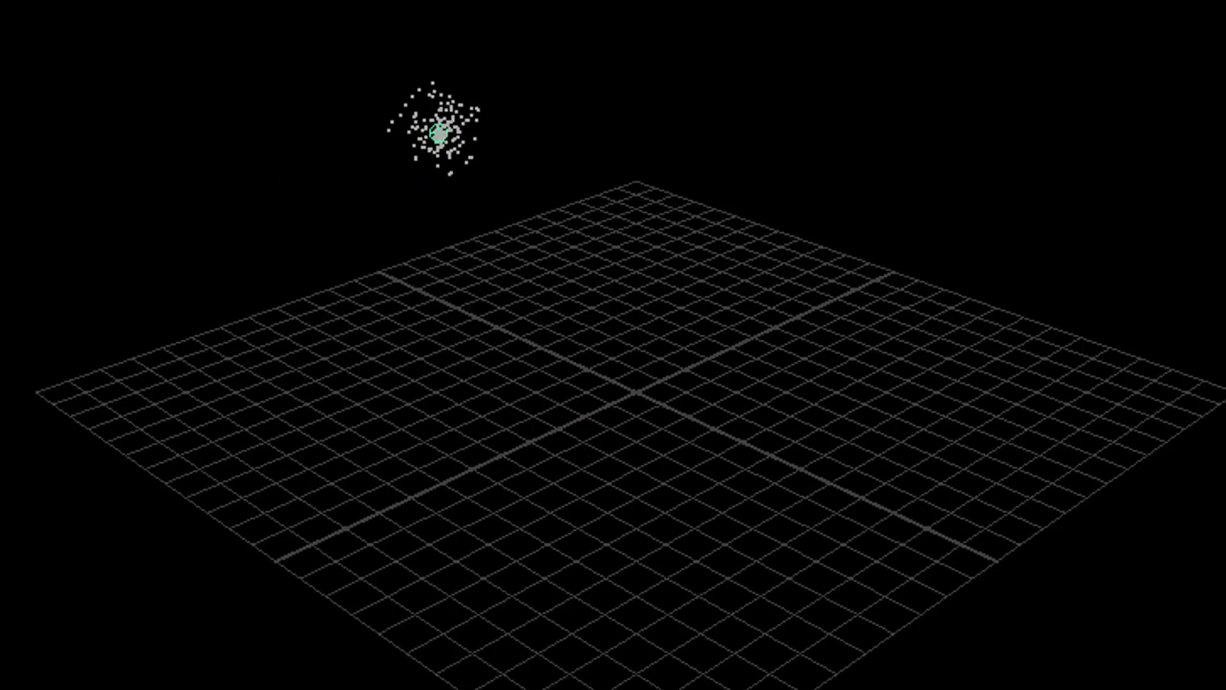
key(alt+v)
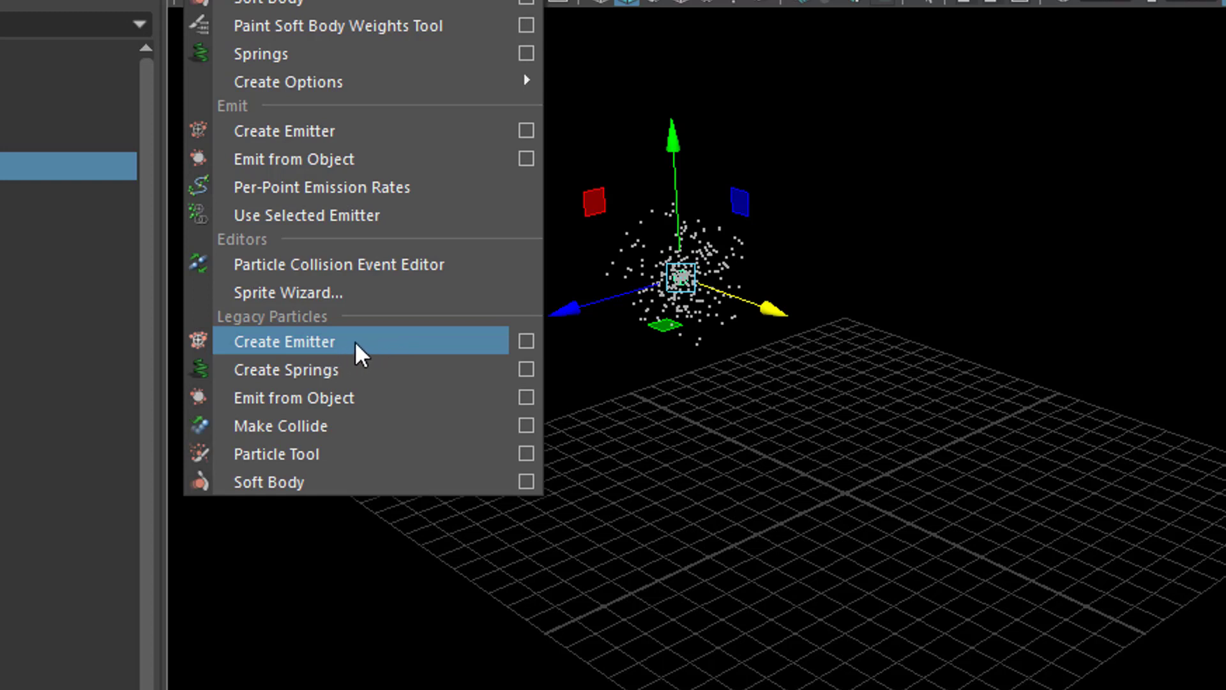
Create an nParticle emitter raised to about 5.463 in Y and play the simulation alongside the legacy particles
click(349, 132)
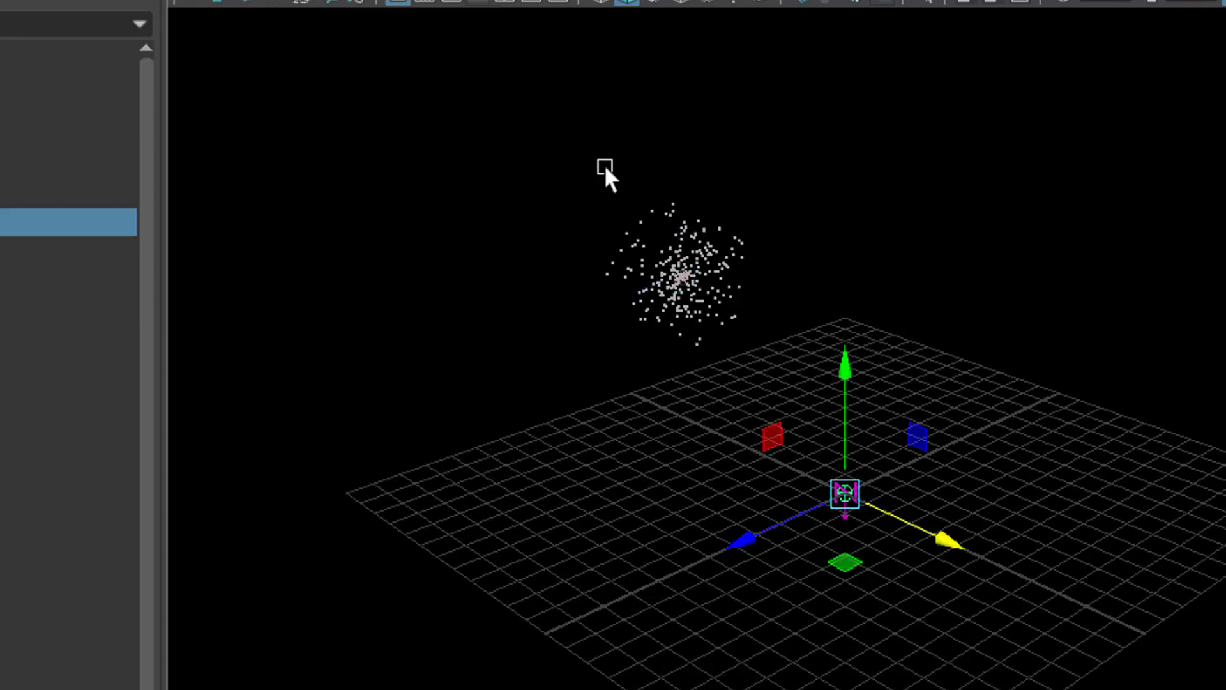
drag(867, 380, 845, 228)
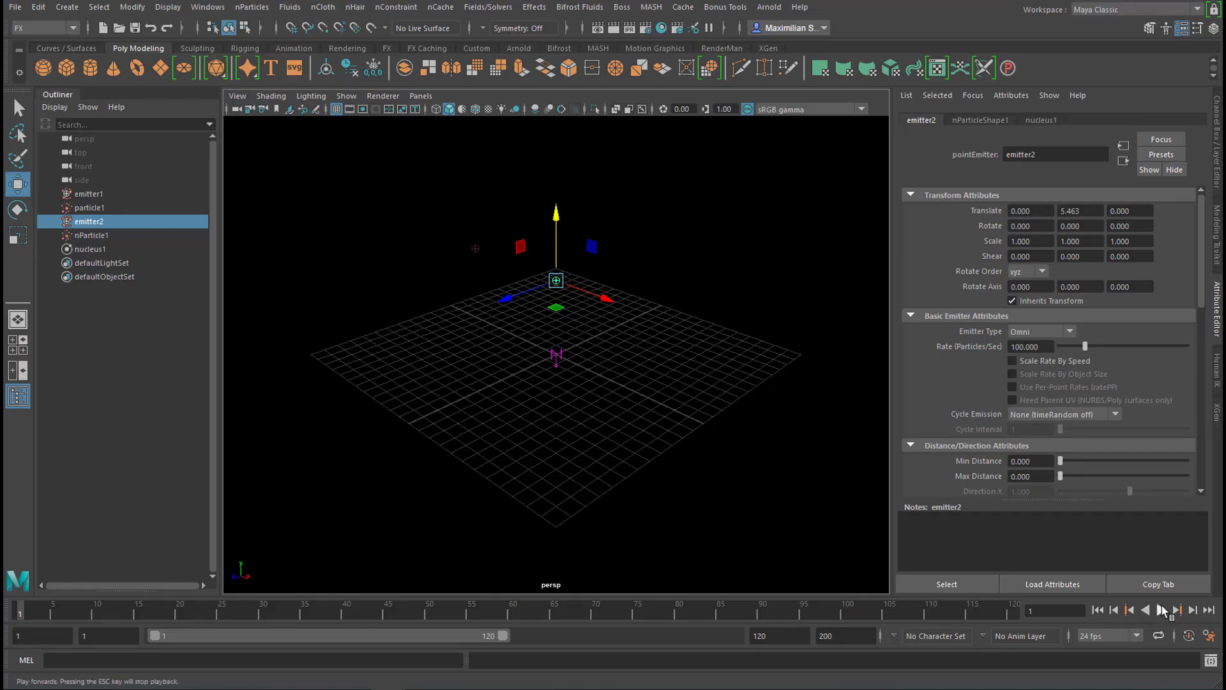
click(1161, 610)
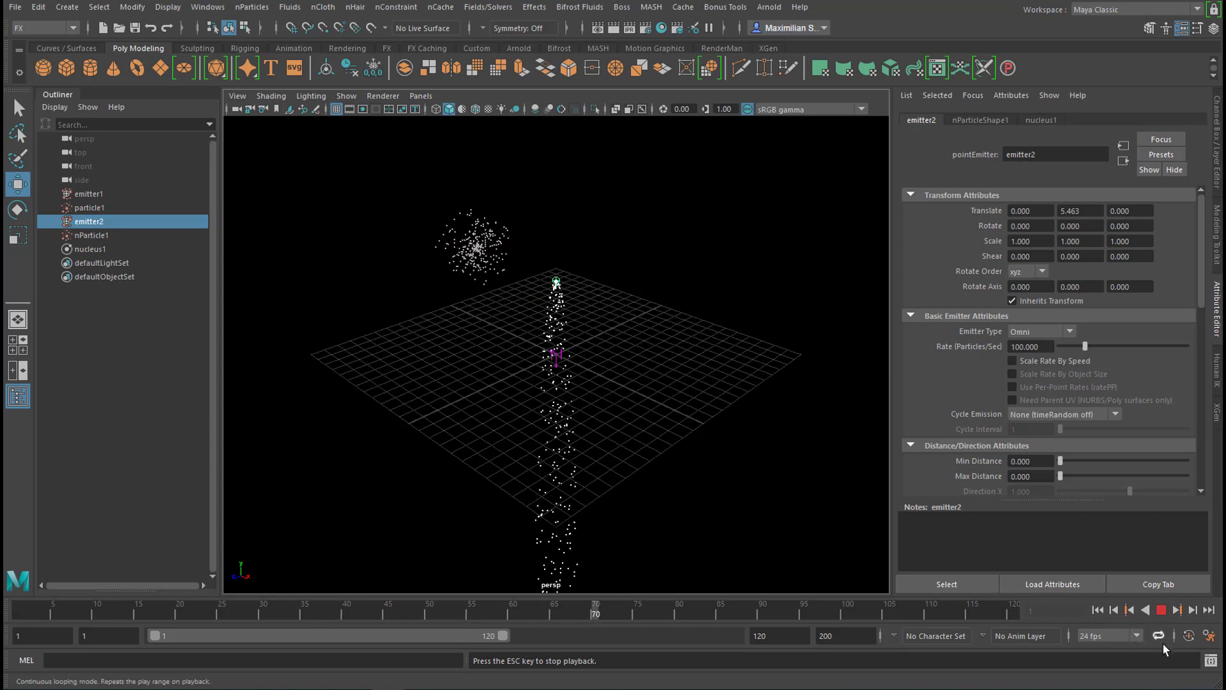
click(1161, 609)
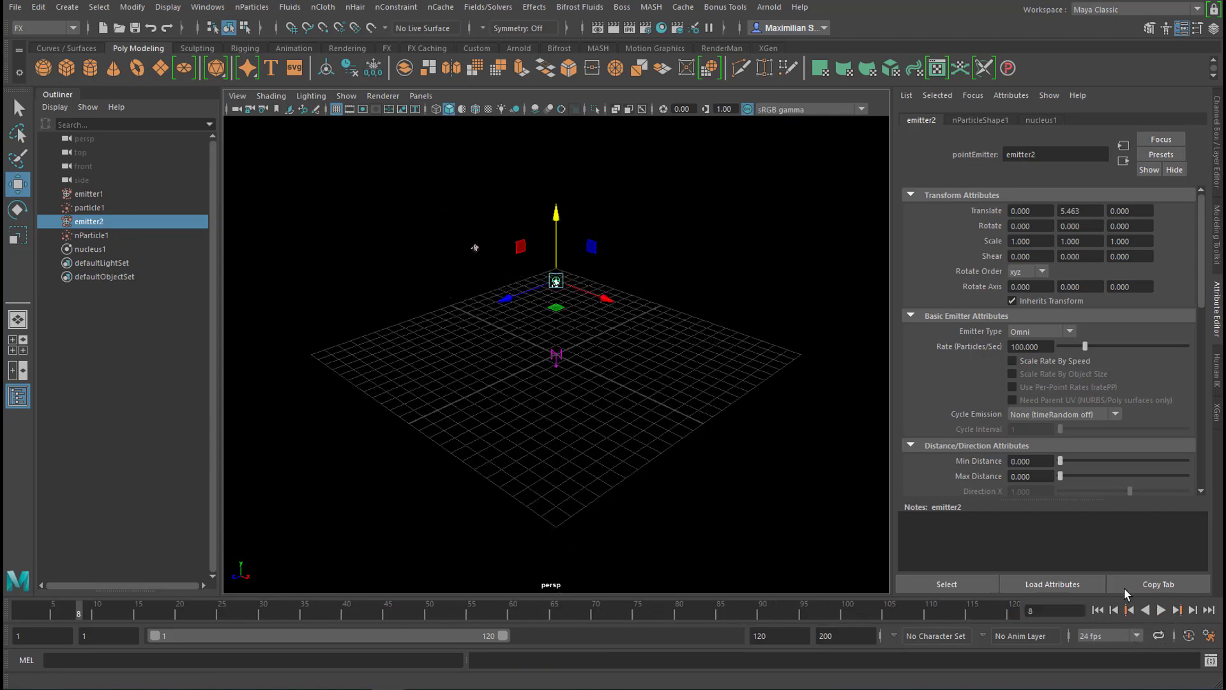
Start a new empty scene without saving the current one
click(23, 11)
click(46, 32)
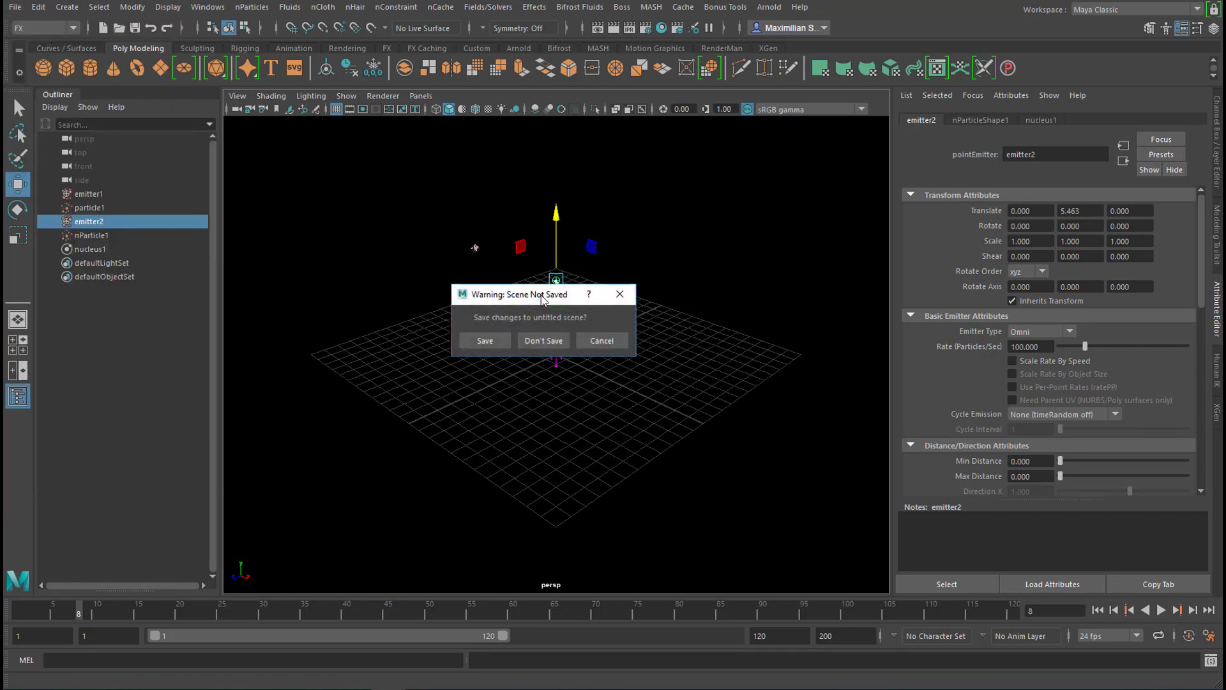
click(550, 340)
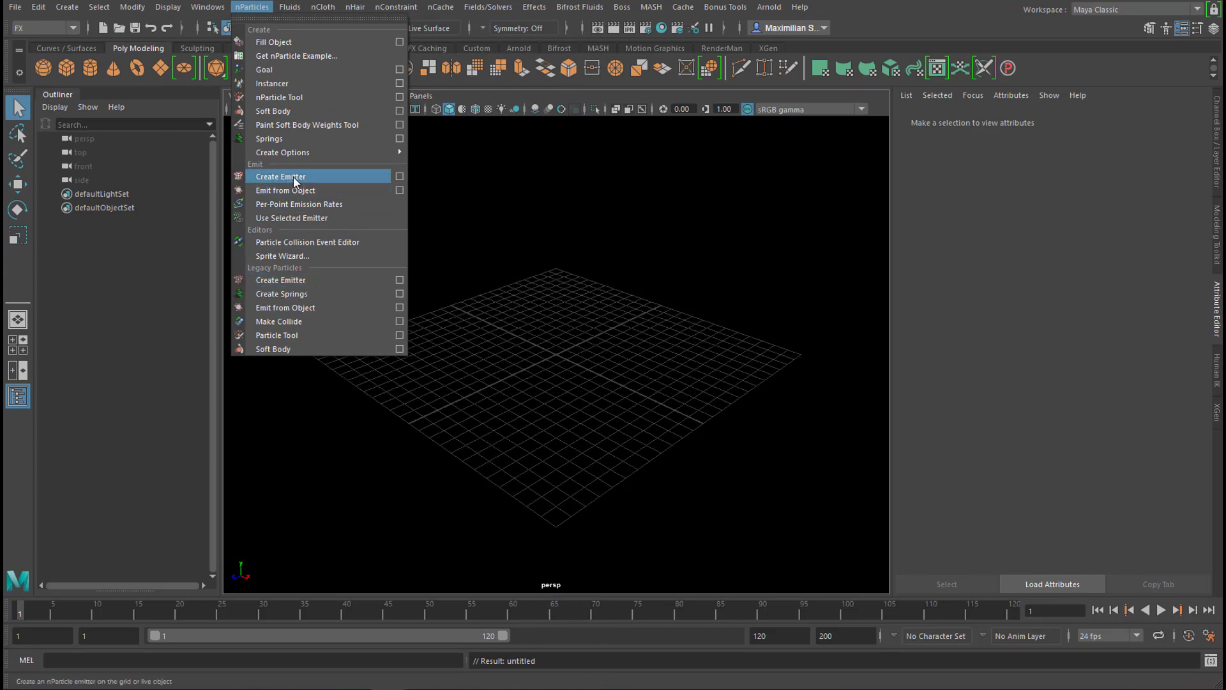
Create an nParticle emitter, place it at about X -6.332, Y 7.647, and preview its emission
click(289, 178)
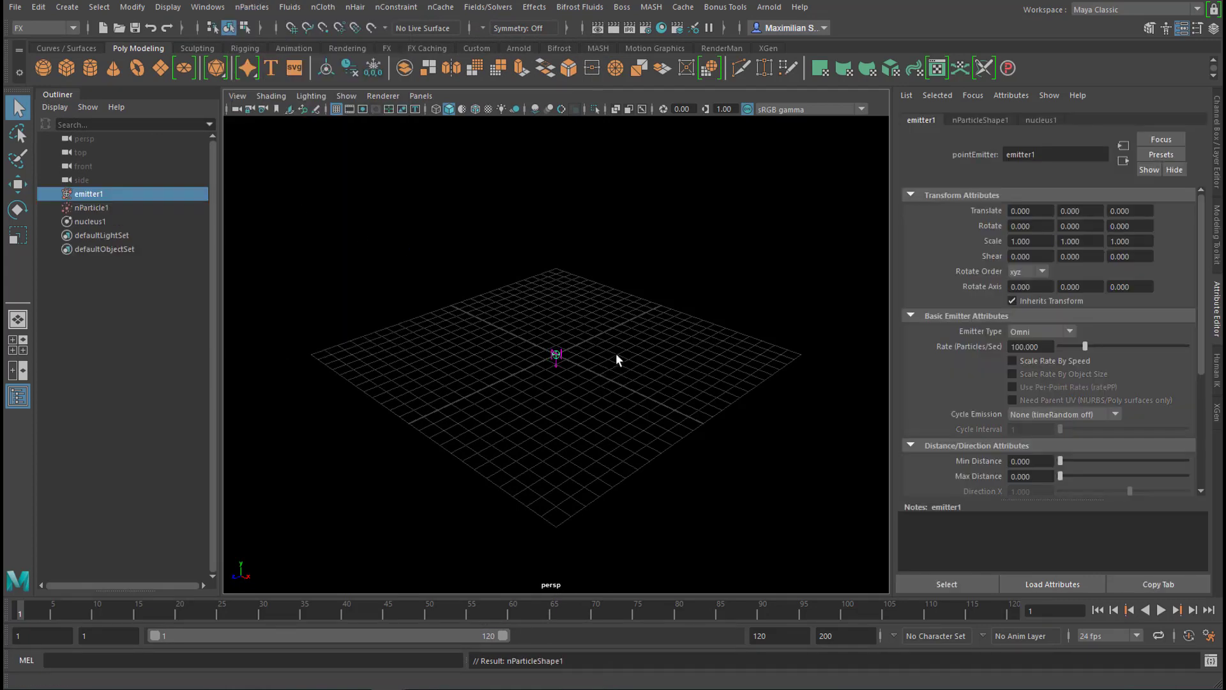
key(w)
drag(554, 289, 555, 292)
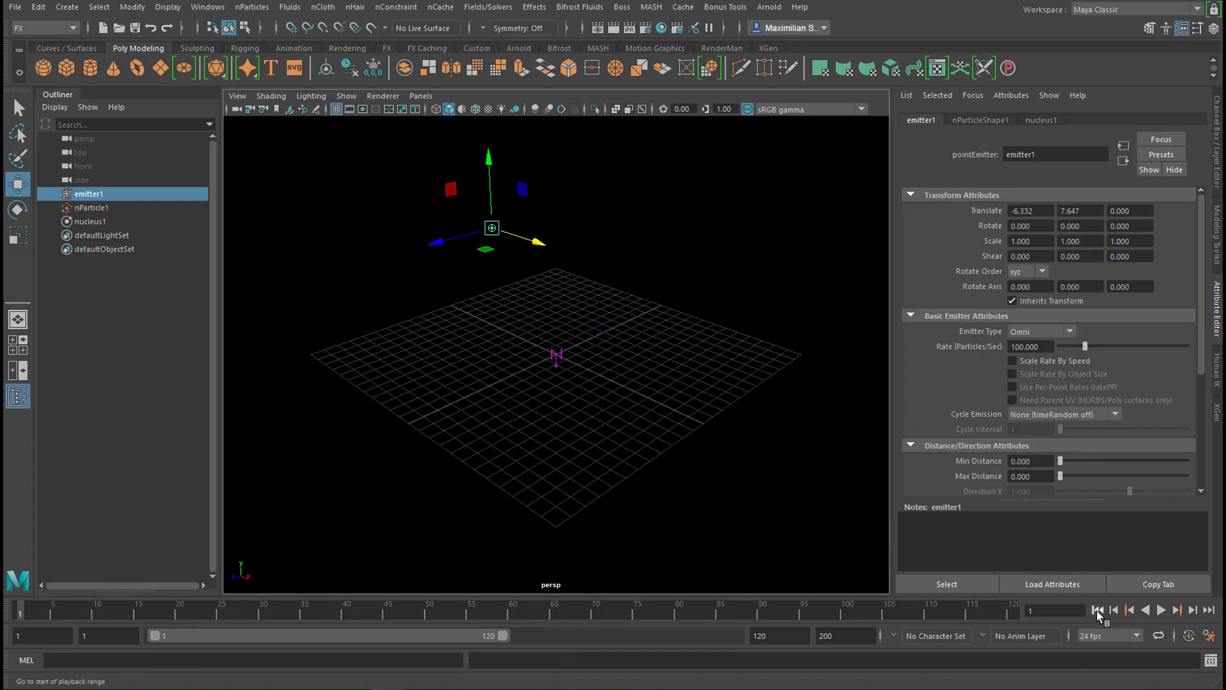
click(1161, 610)
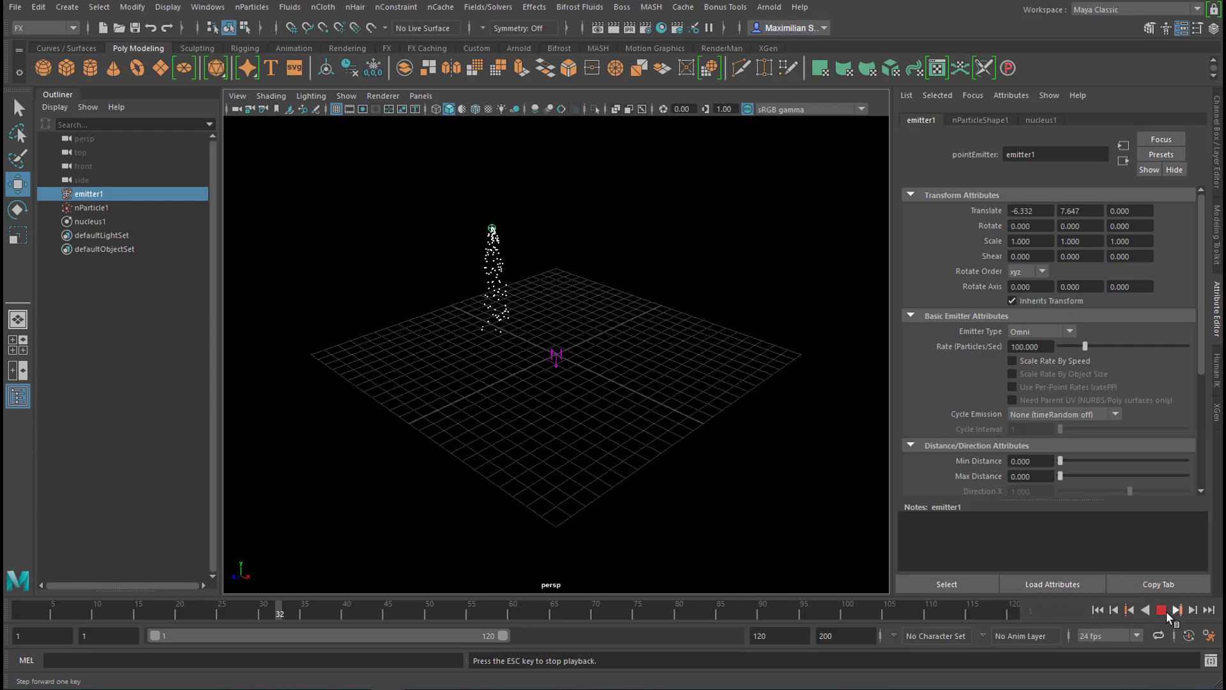
click(1161, 610)
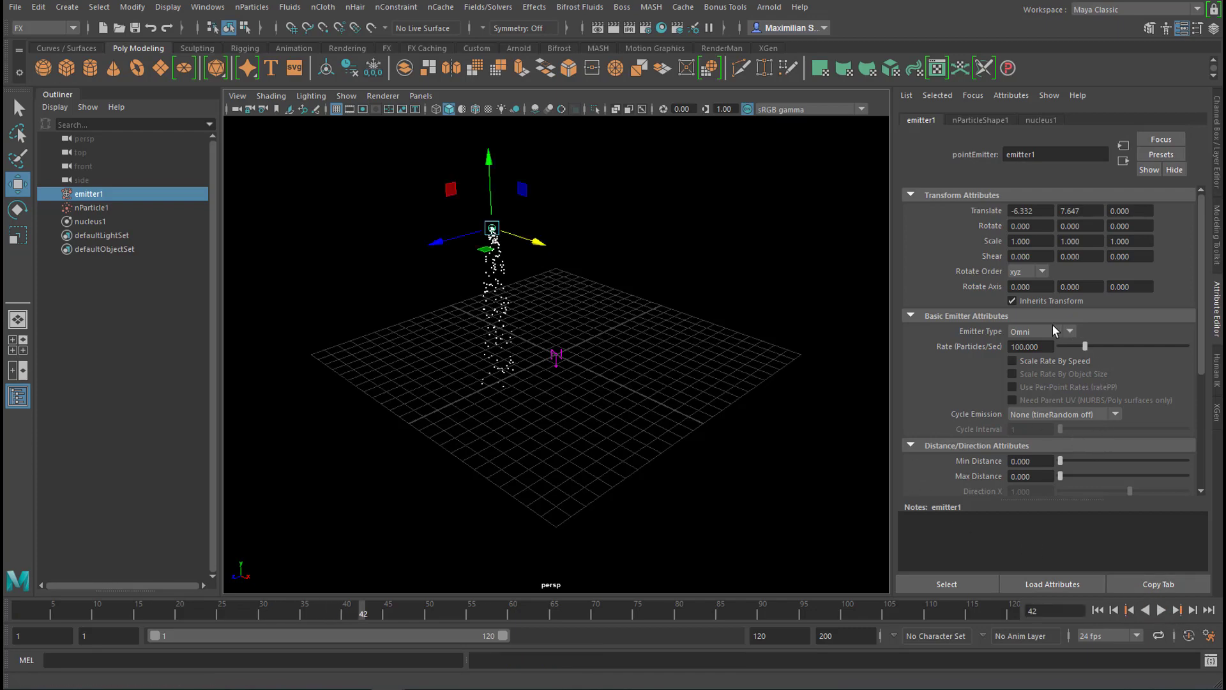
Set the nParticle shape's Particle Render Type to Spheres in its shading settings
click(980, 121)
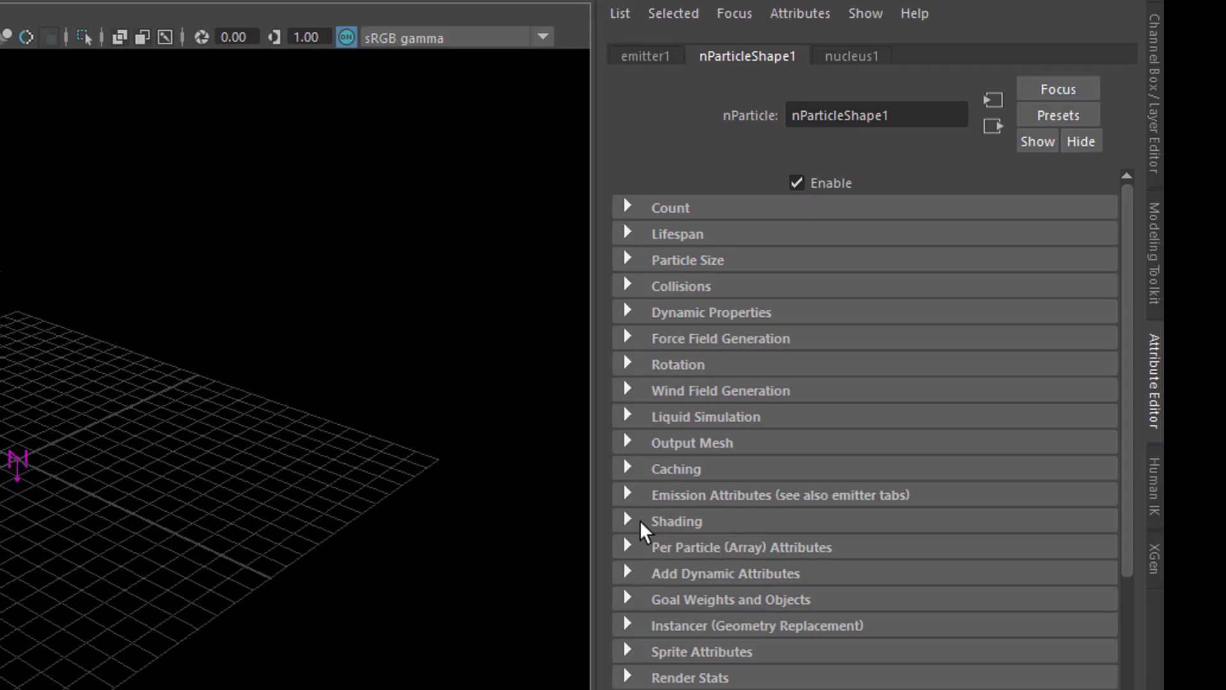
click(915, 394)
click(1102, 404)
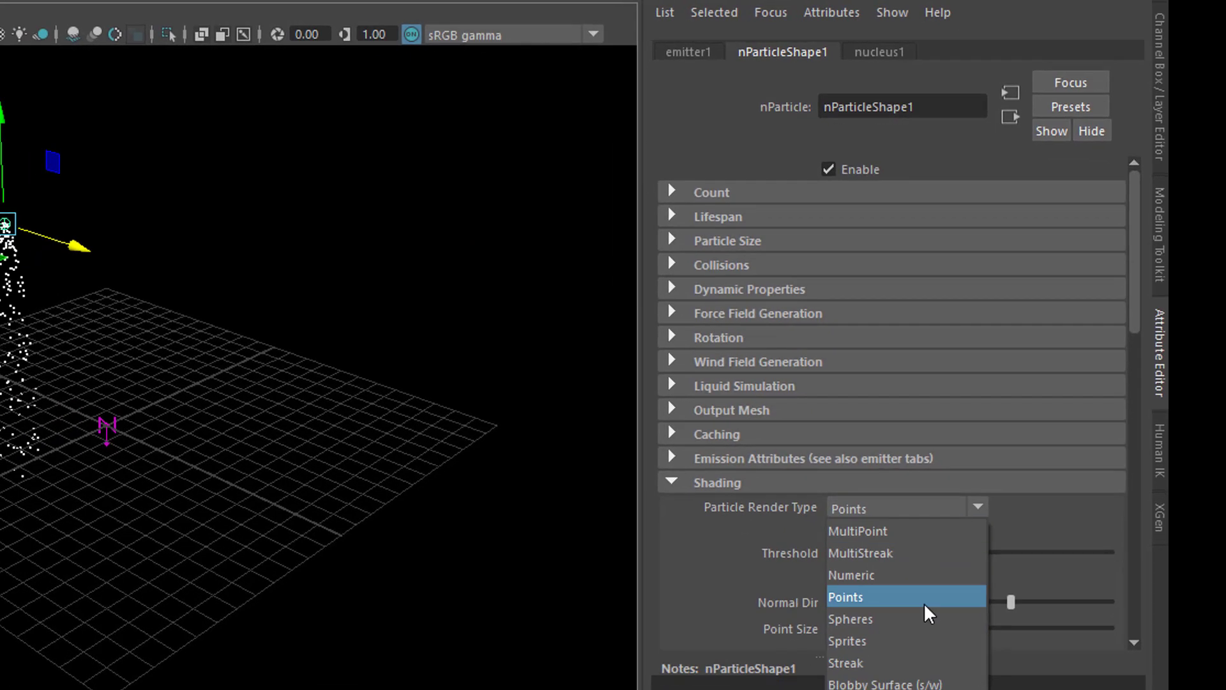
click(920, 639)
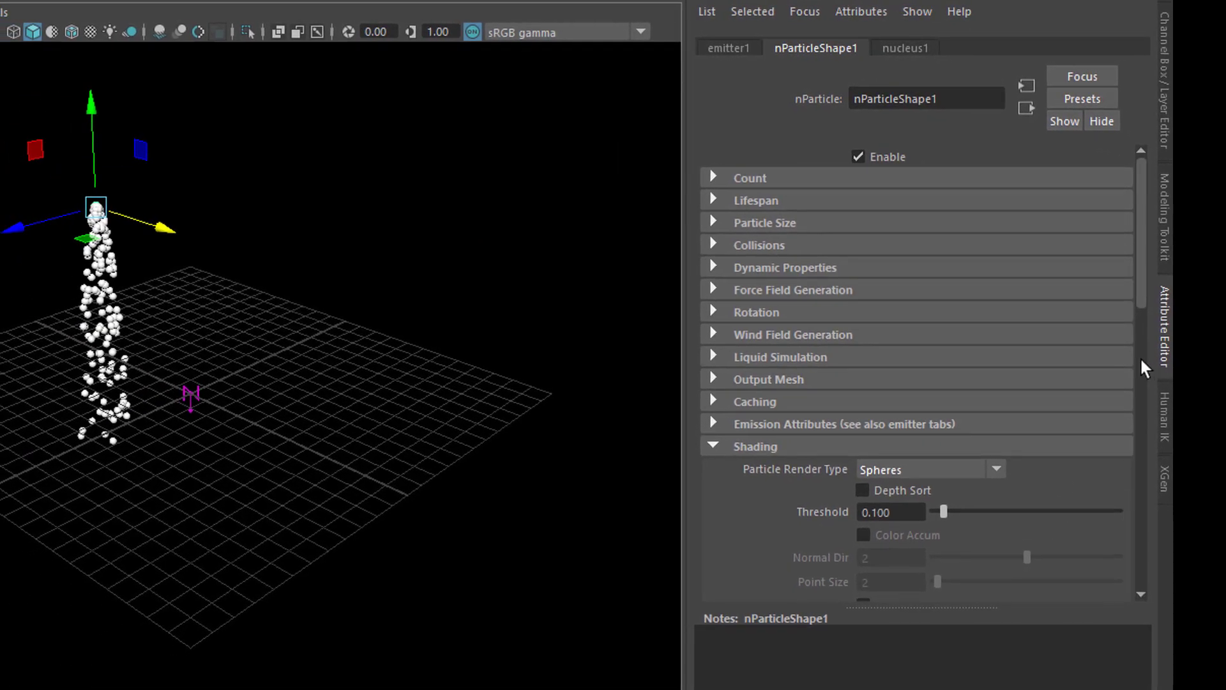
Change the nParticles' shading colour to yellow and collapse the Shading settings
scroll(1085, 319, down, 10)
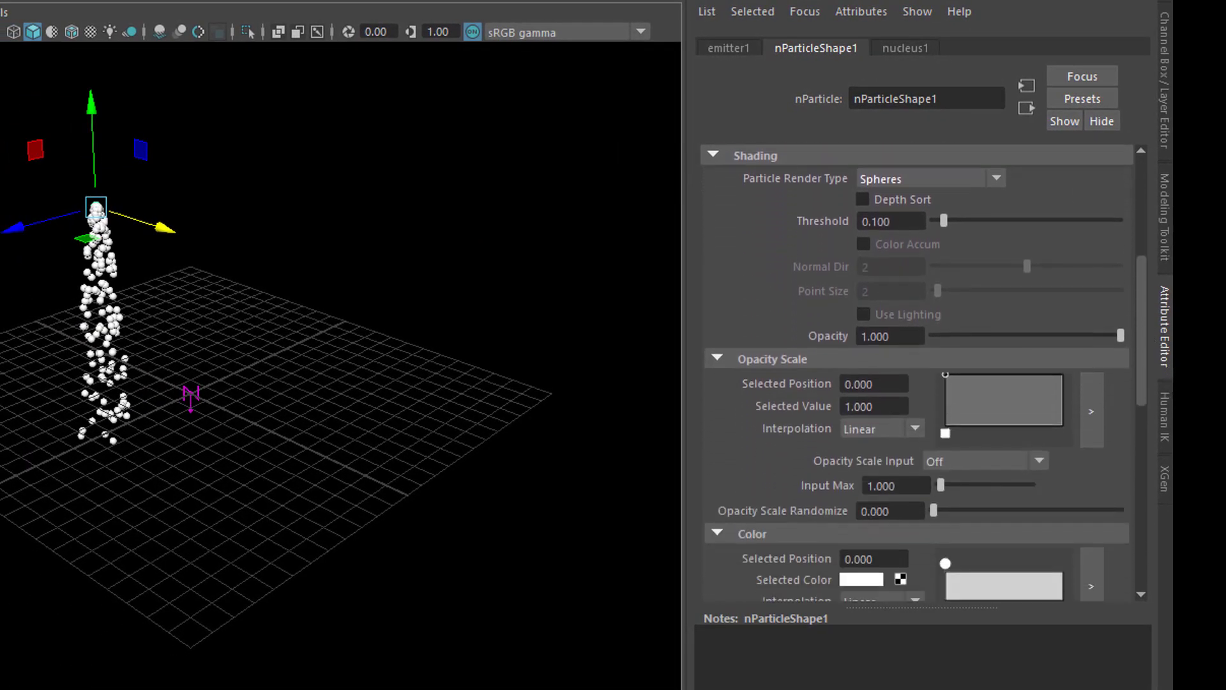
scroll(919, 479, down, 1)
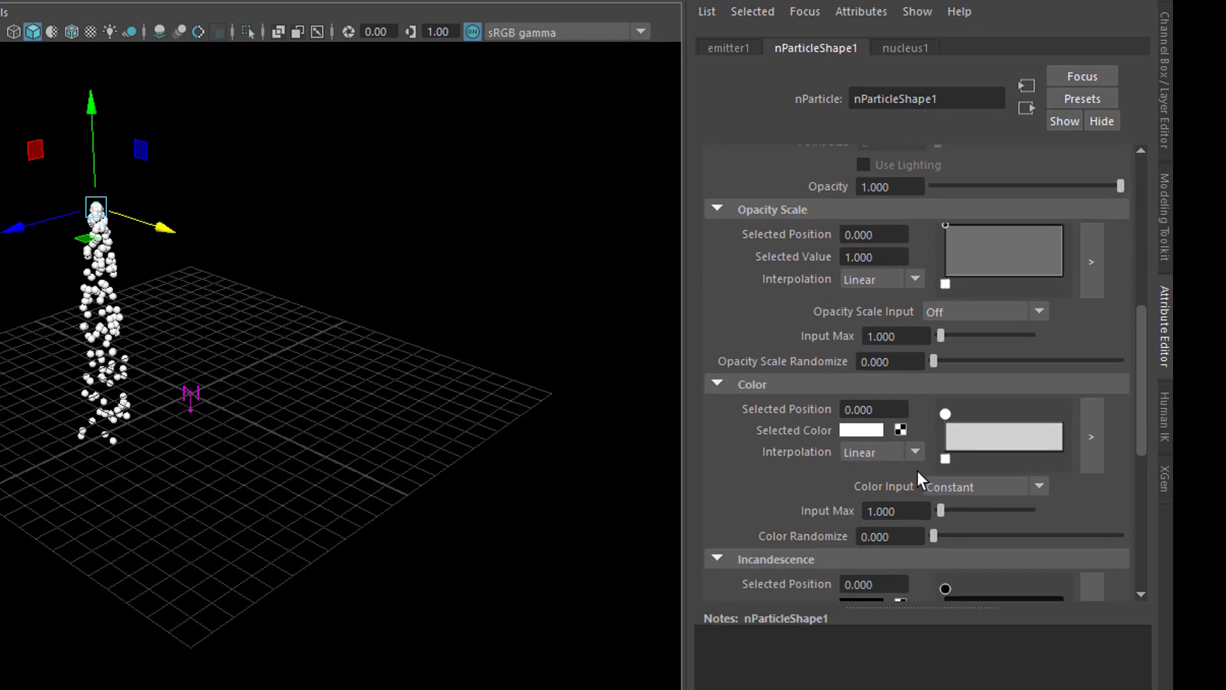
click(872, 438)
drag(1037, 453, 1083, 475)
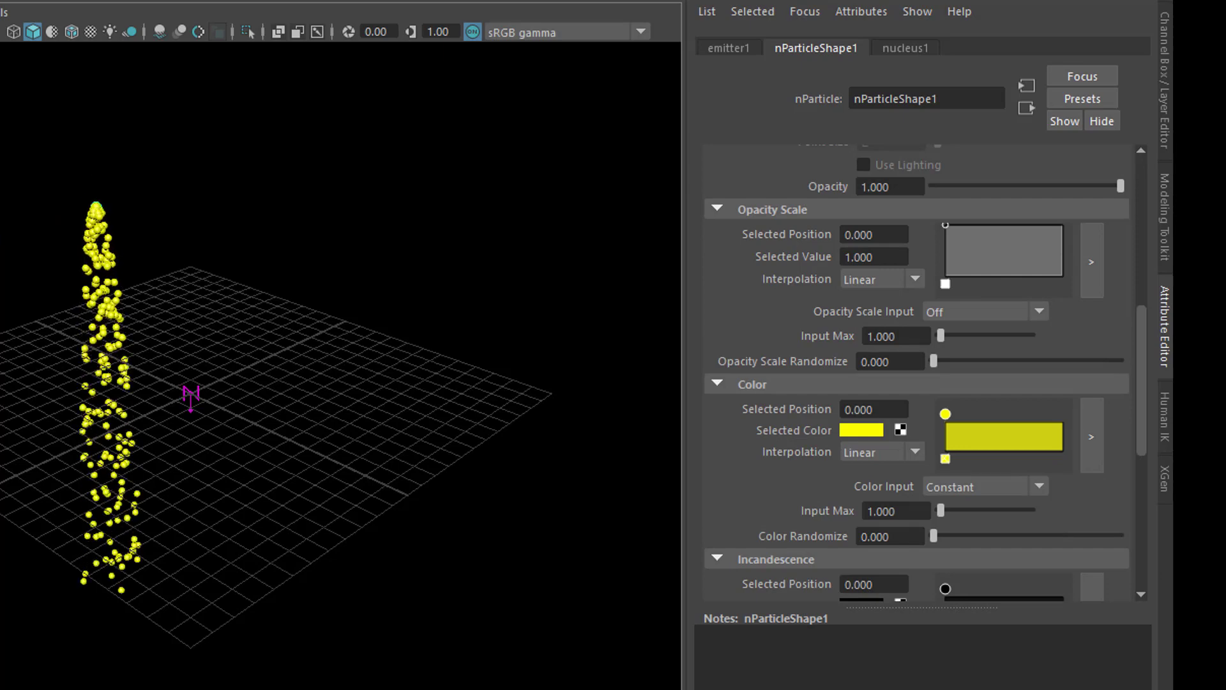
mouse_move(1134, 396)
mouse_down()
mouse_move(1138, 377)
mouse_move(1076, 255)
mouse_up()
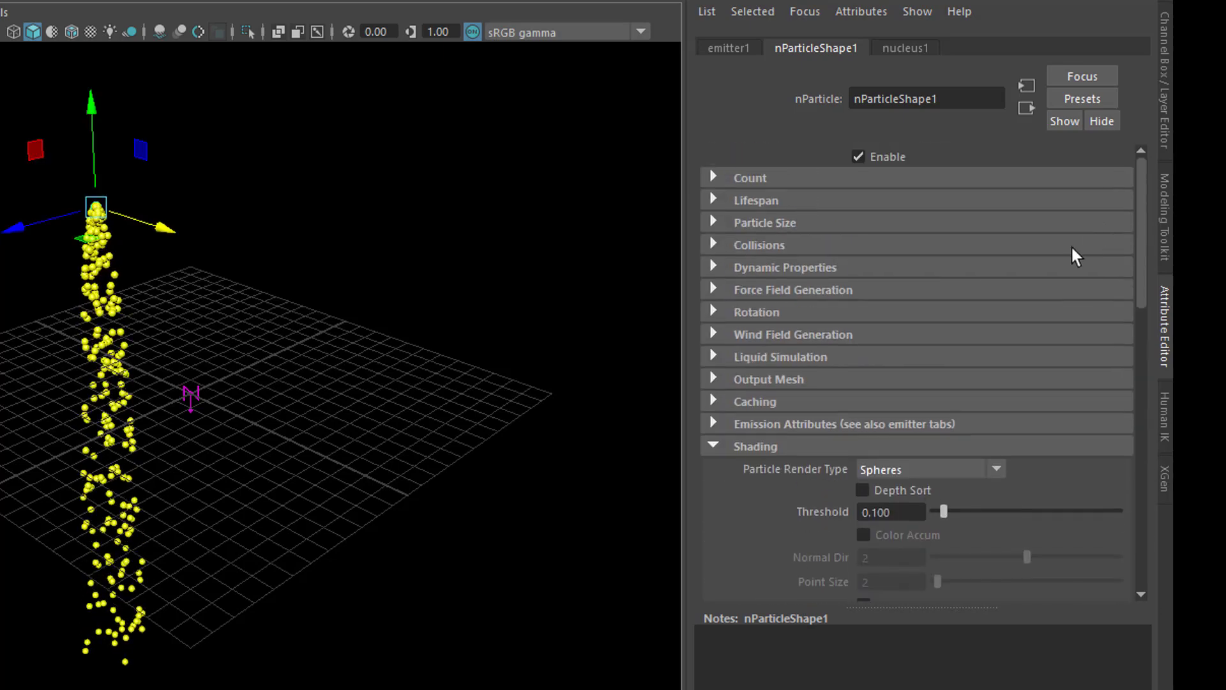
click(714, 448)
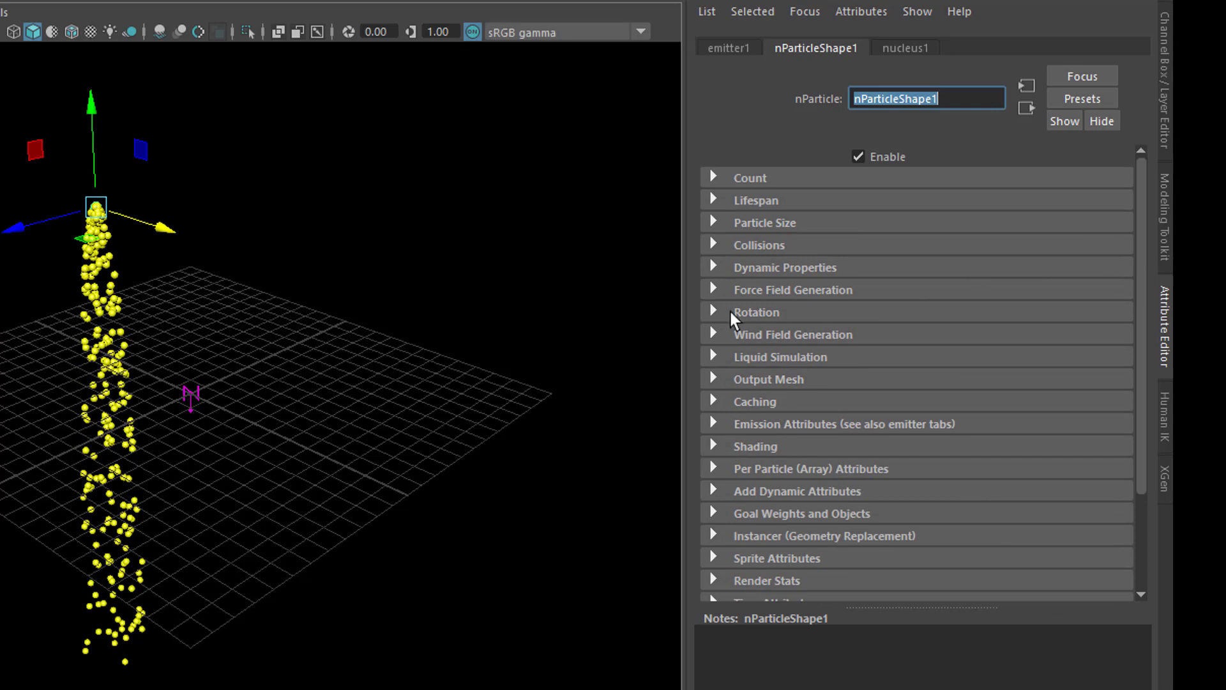
Look at the nParticle shape's Particle Size settings, and expand its Collisions settings
click(714, 222)
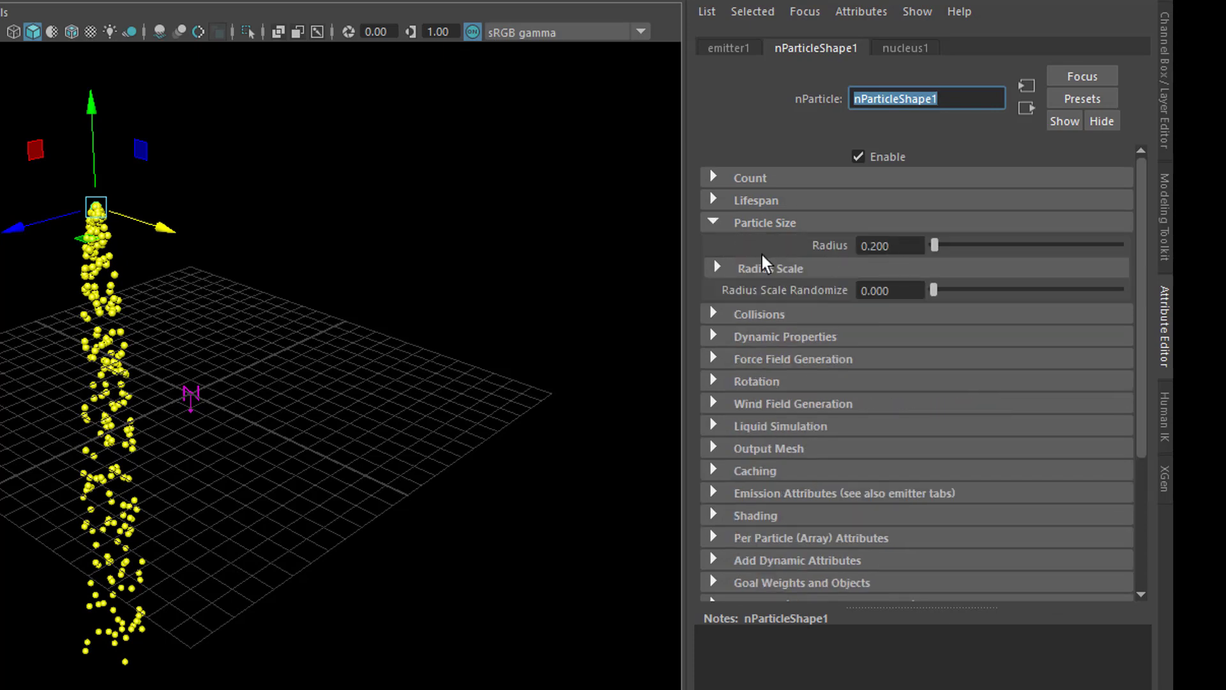
click(714, 222)
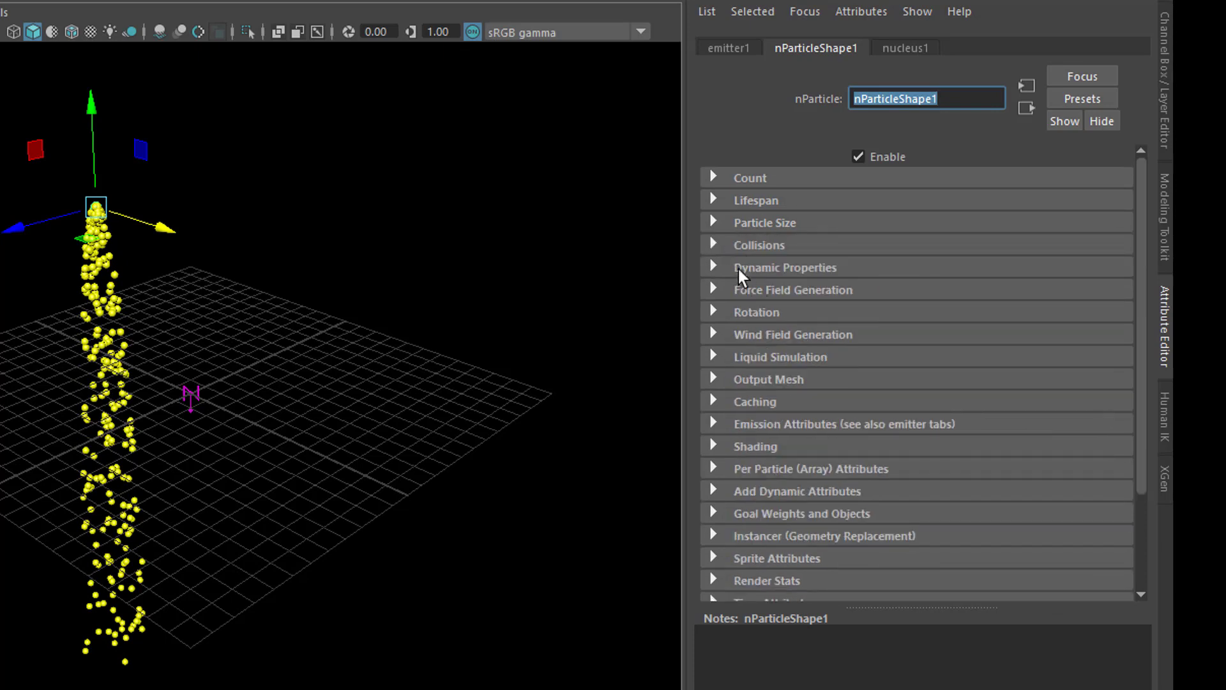
click(715, 245)
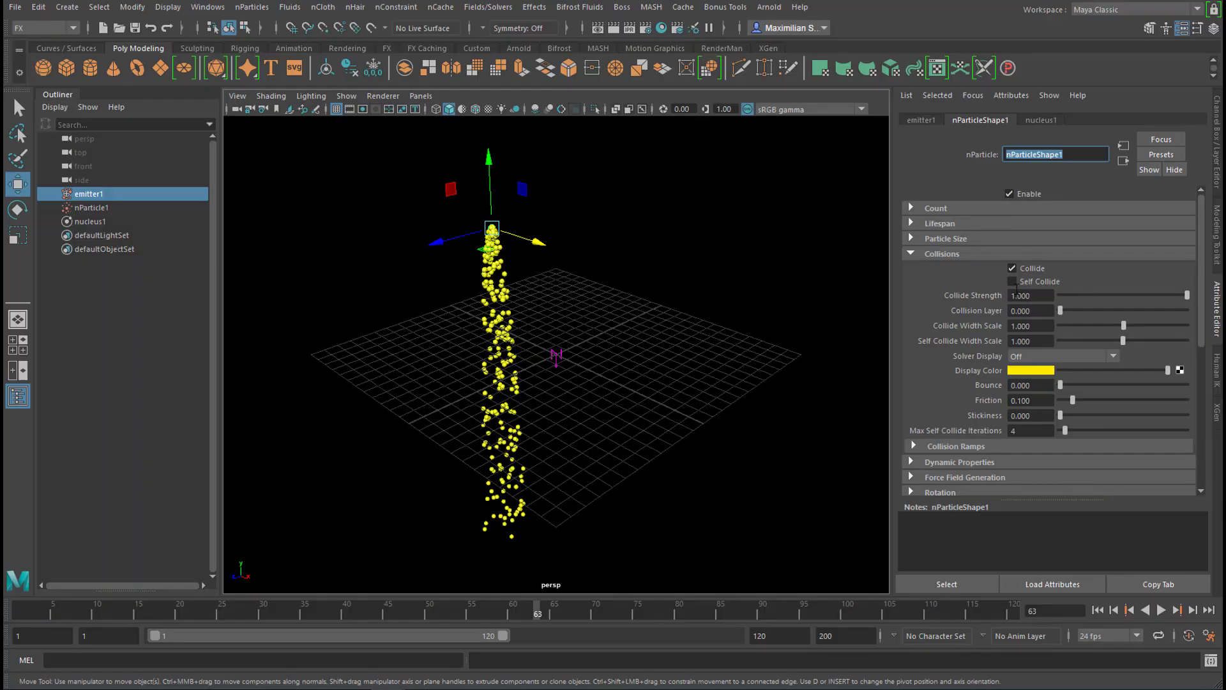
Play the simulation from the start and compare the particles with Self Collide on and off
click(1098, 610)
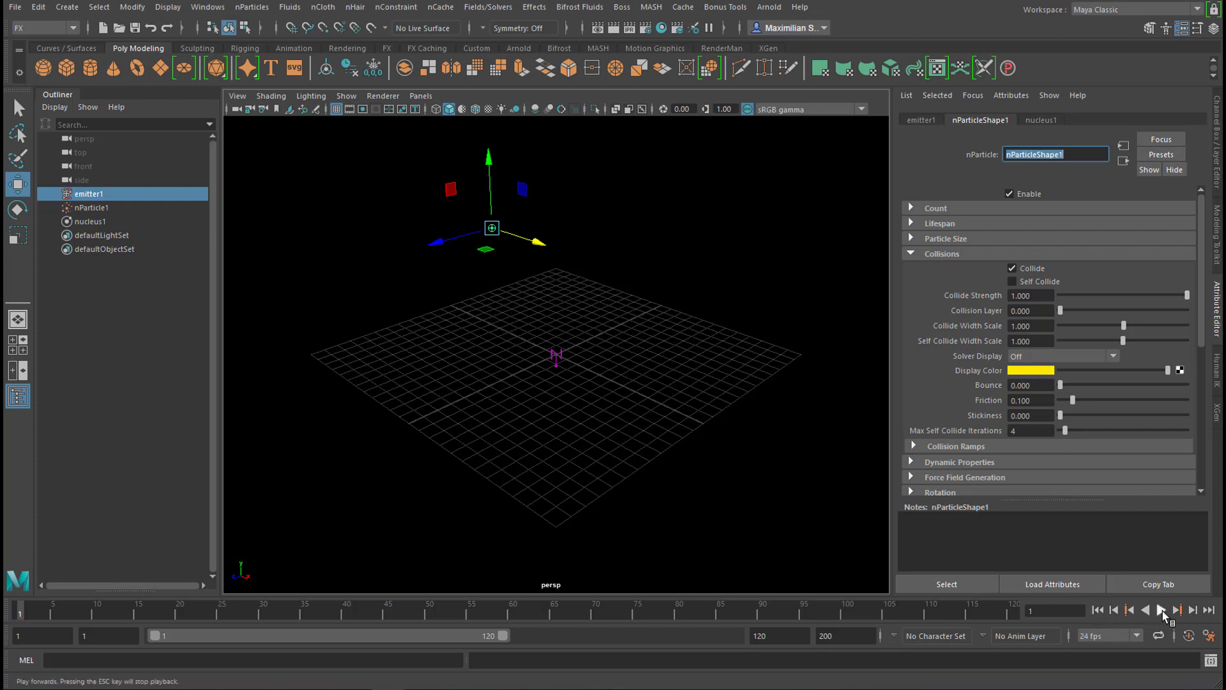
click(1161, 611)
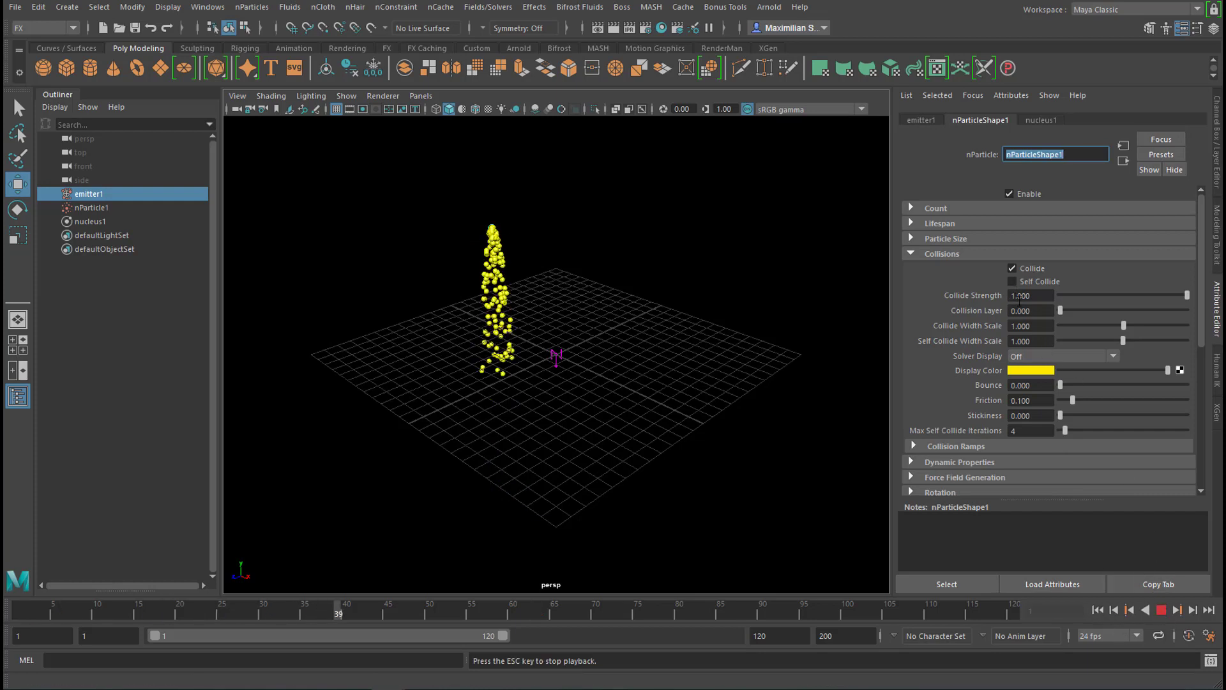
click(1012, 282)
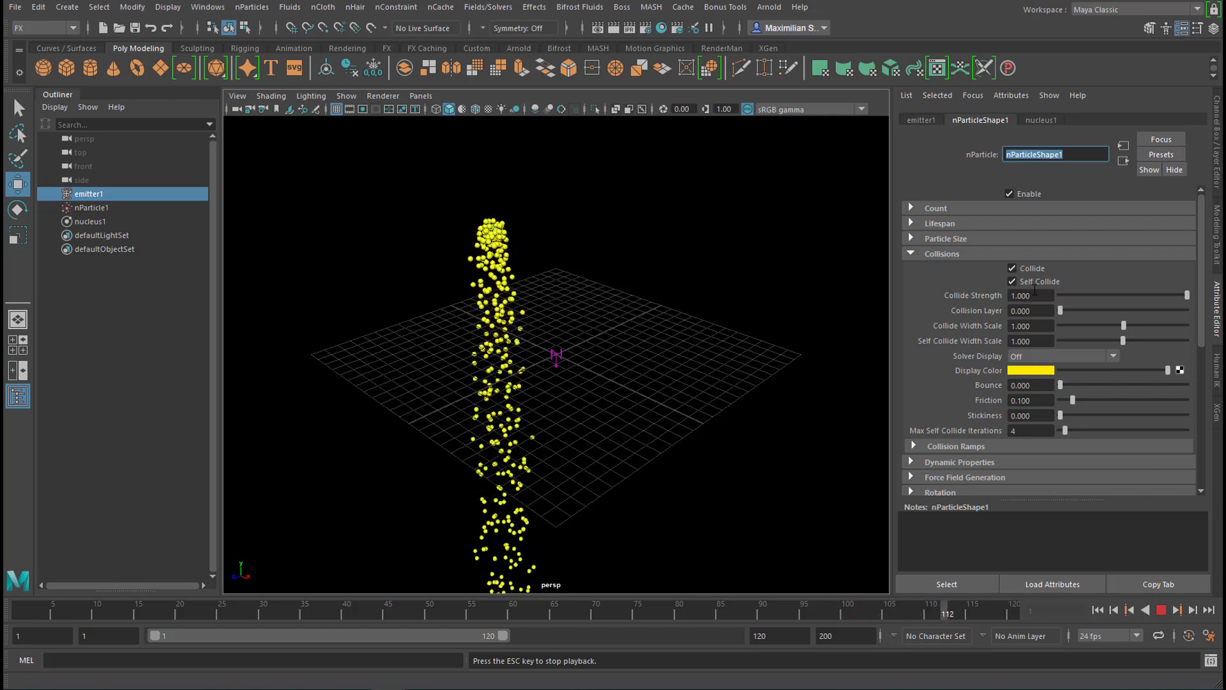
click(1012, 282)
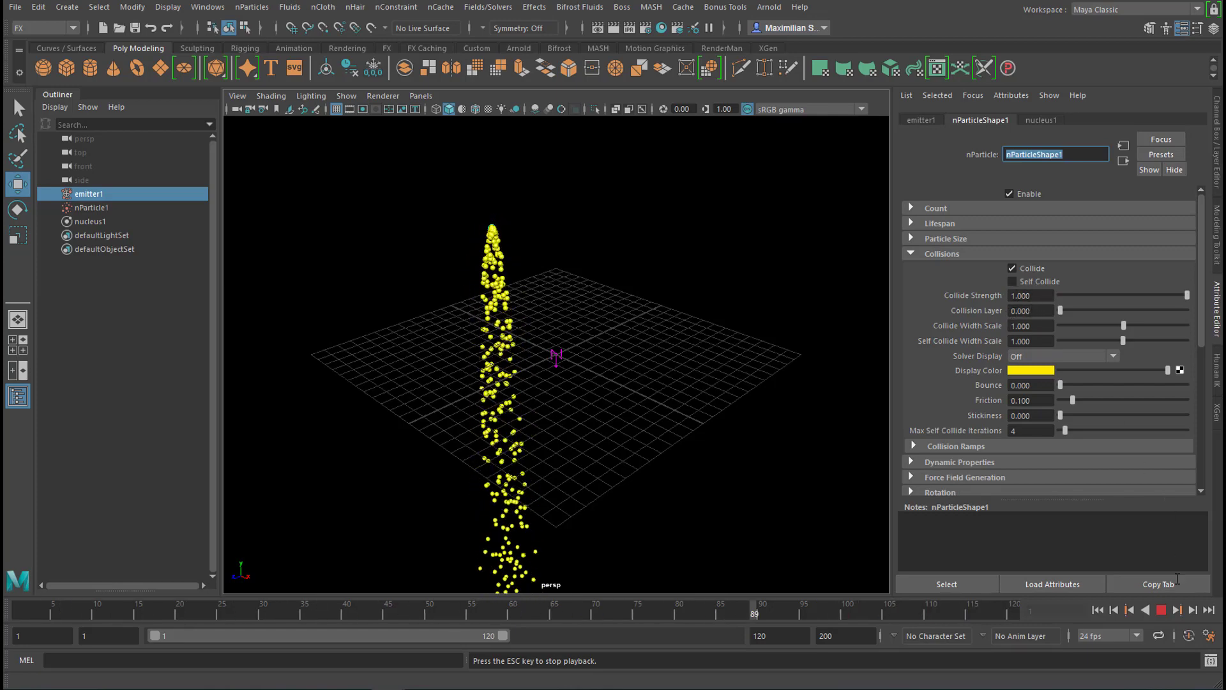
click(1172, 606)
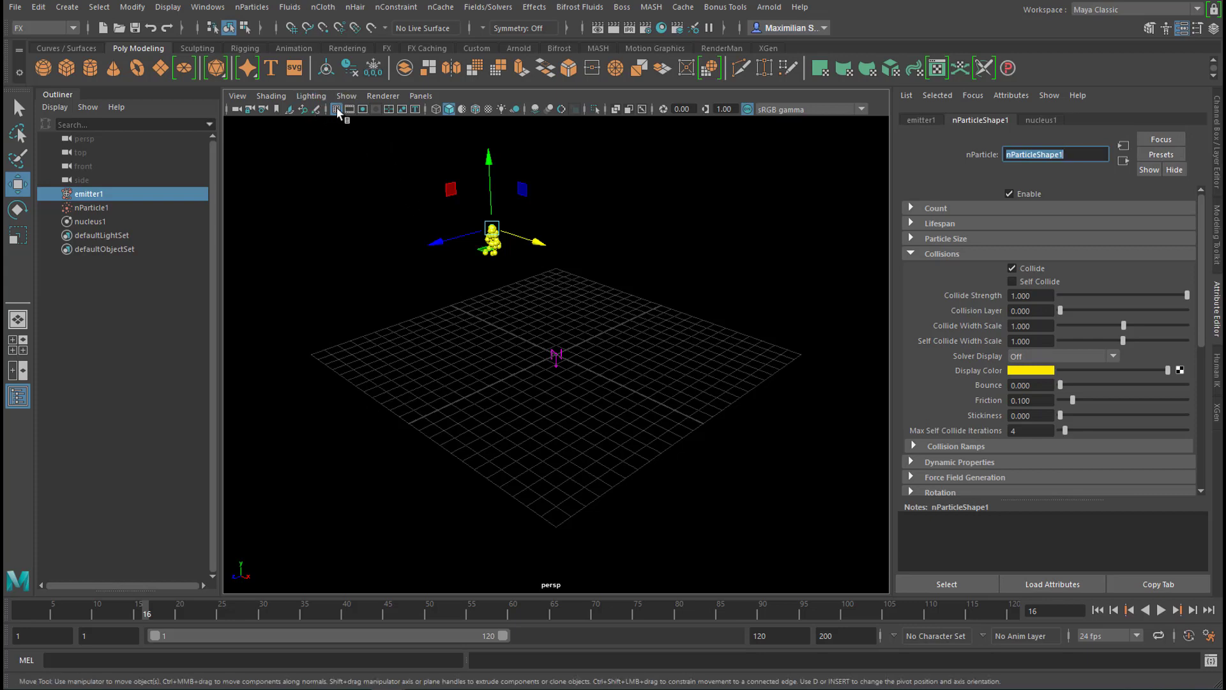
Create a second nParticle emitter and raise it slightly above the grid centre
click(253, 8)
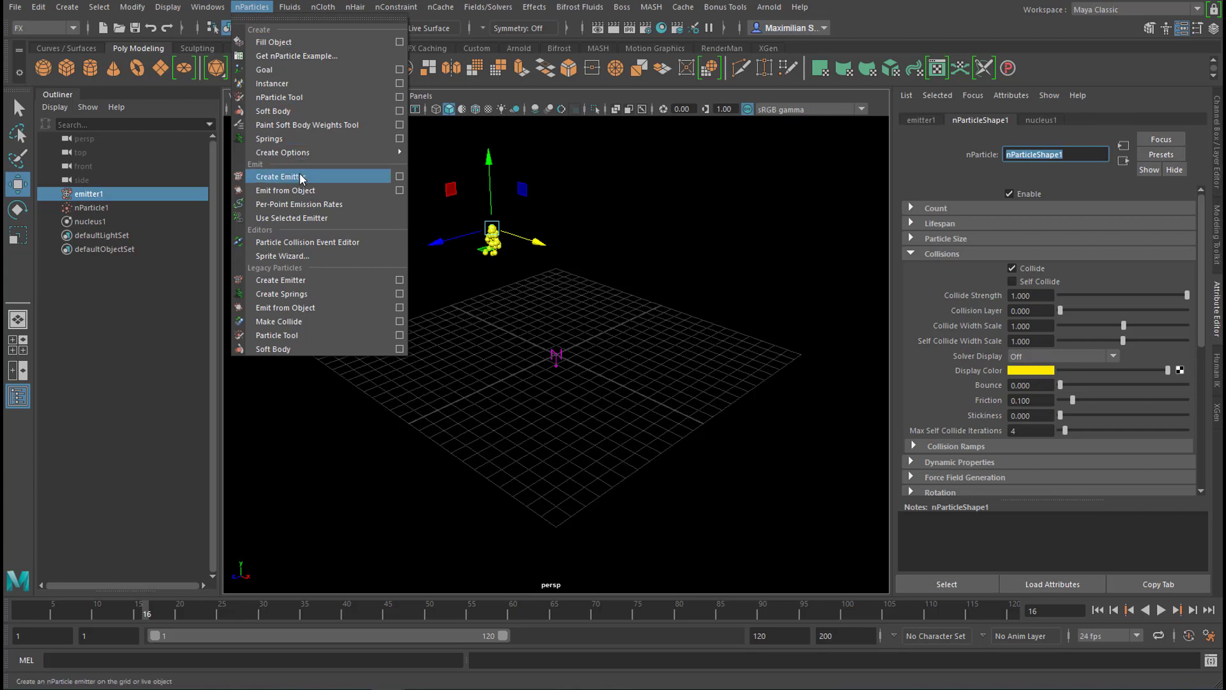
click(274, 177)
drag(560, 300, 560, 262)
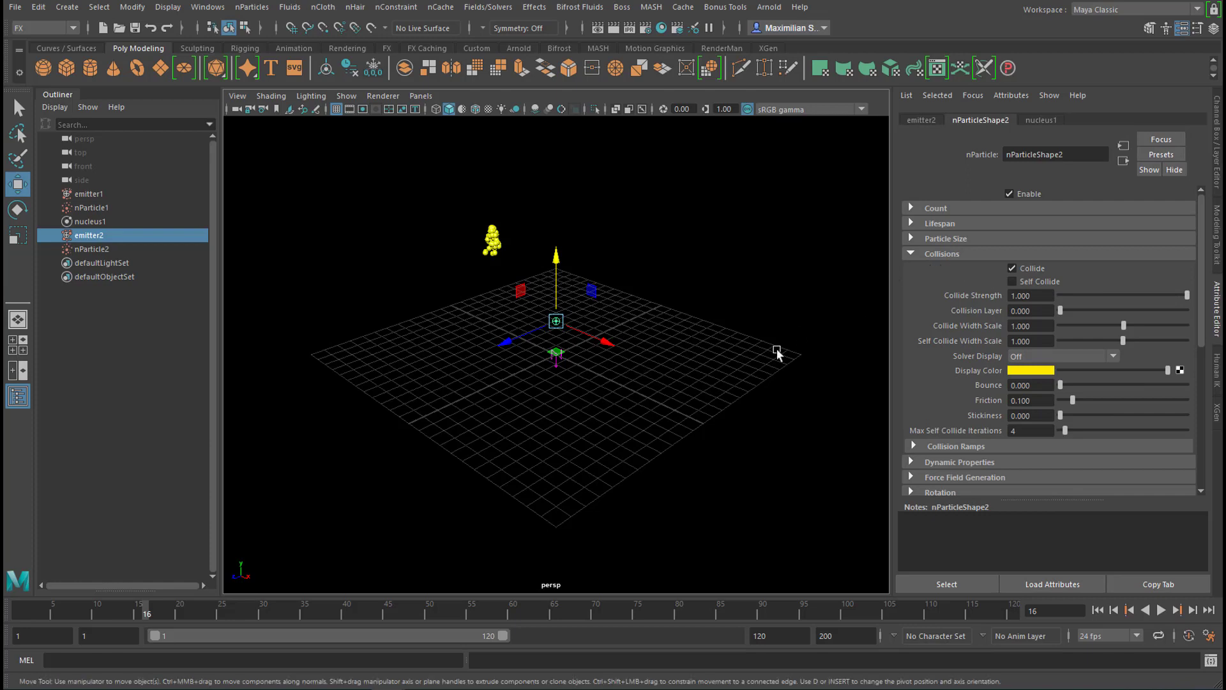
Collapse the second nParticle's Collisions settings and set its Particle Render Type to Spheres under Shading
mouse_move(1201, 286)
mouse_down()
mouse_move(1214, 339)
mouse_move(1209, 281)
mouse_up()
click(911, 254)
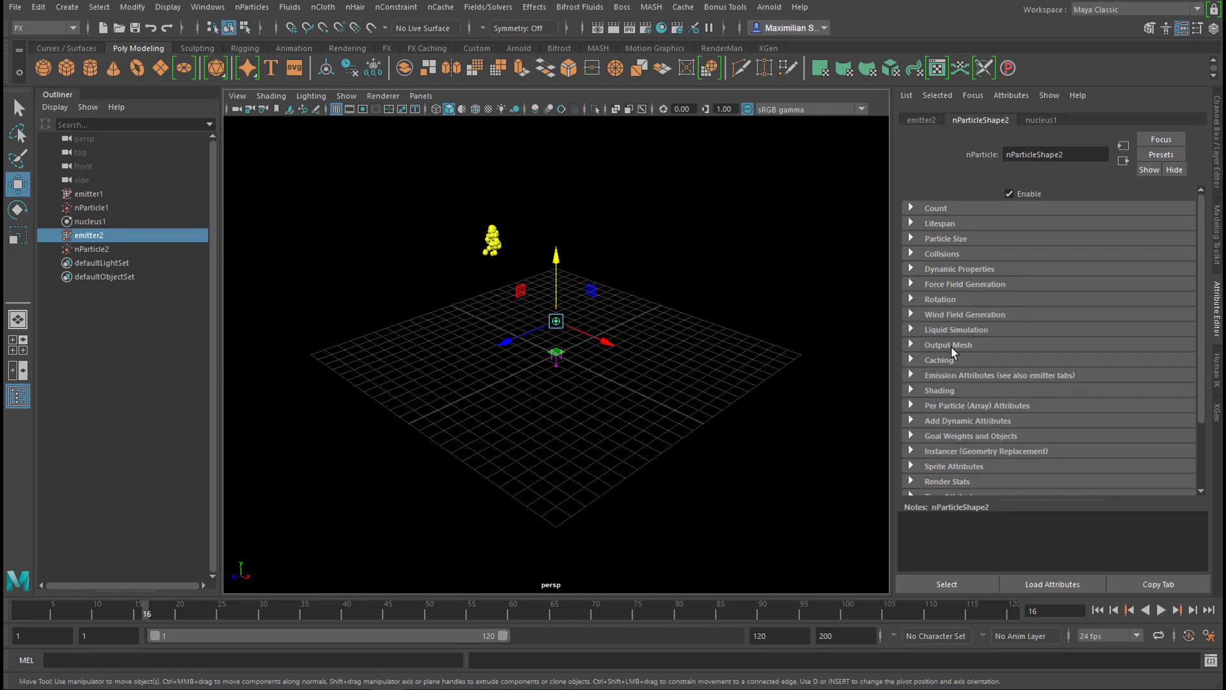
click(911, 391)
click(1103, 407)
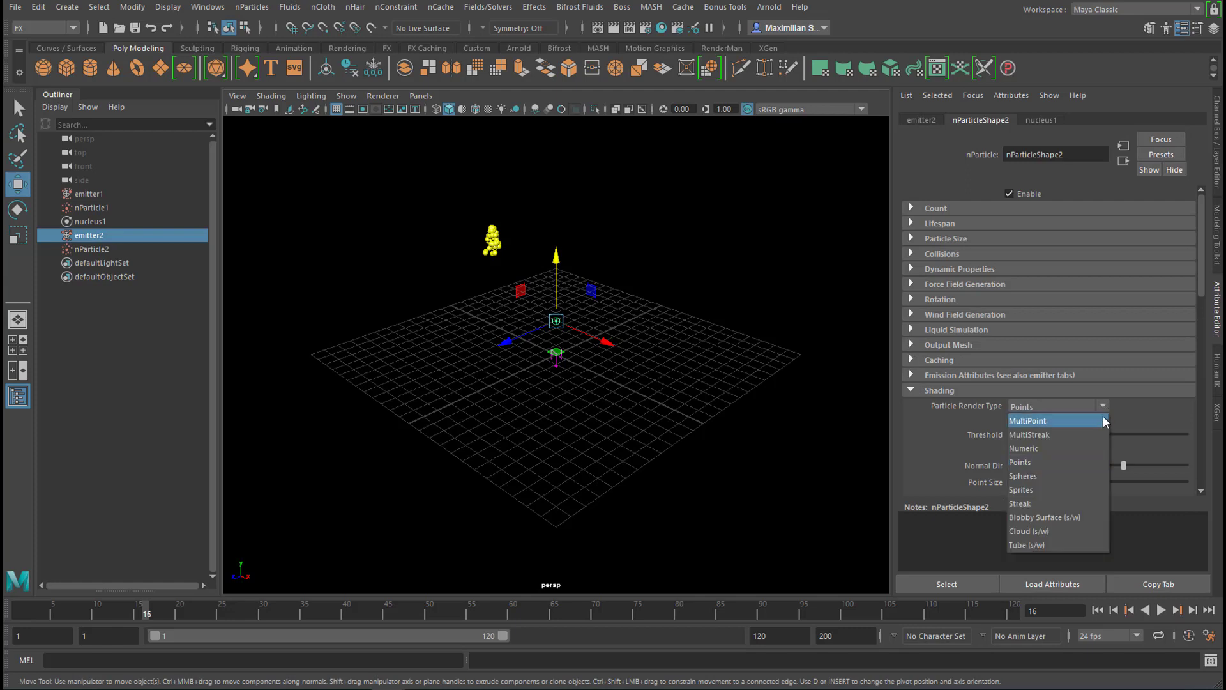
click(1078, 473)
Play the simulation briefly to emit particles, and change the second nParticle's shading colour to orange
scroll(1202, 293, down, 8)
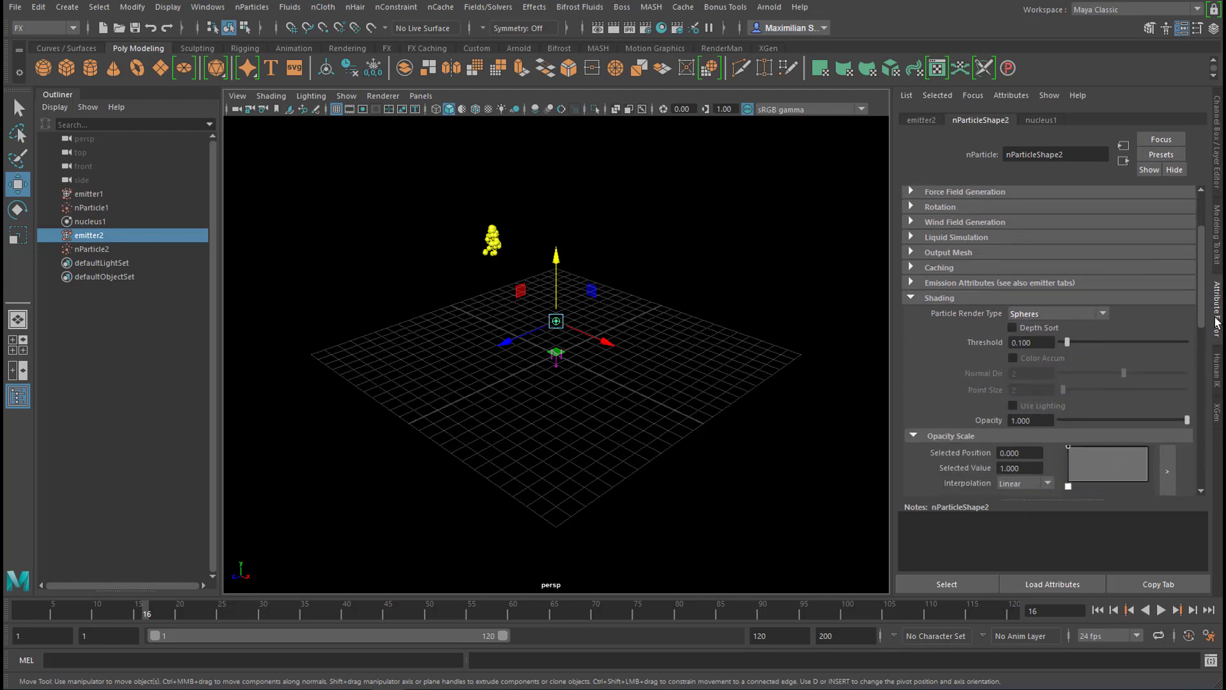
click(1164, 615)
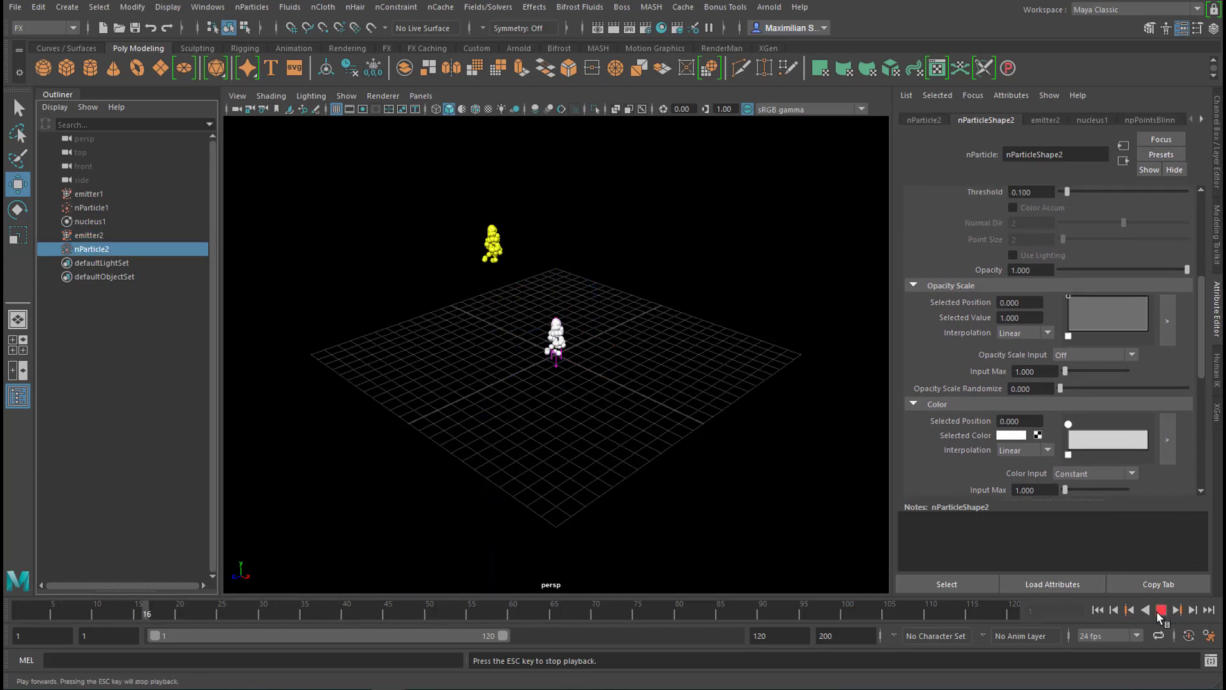
click(1160, 610)
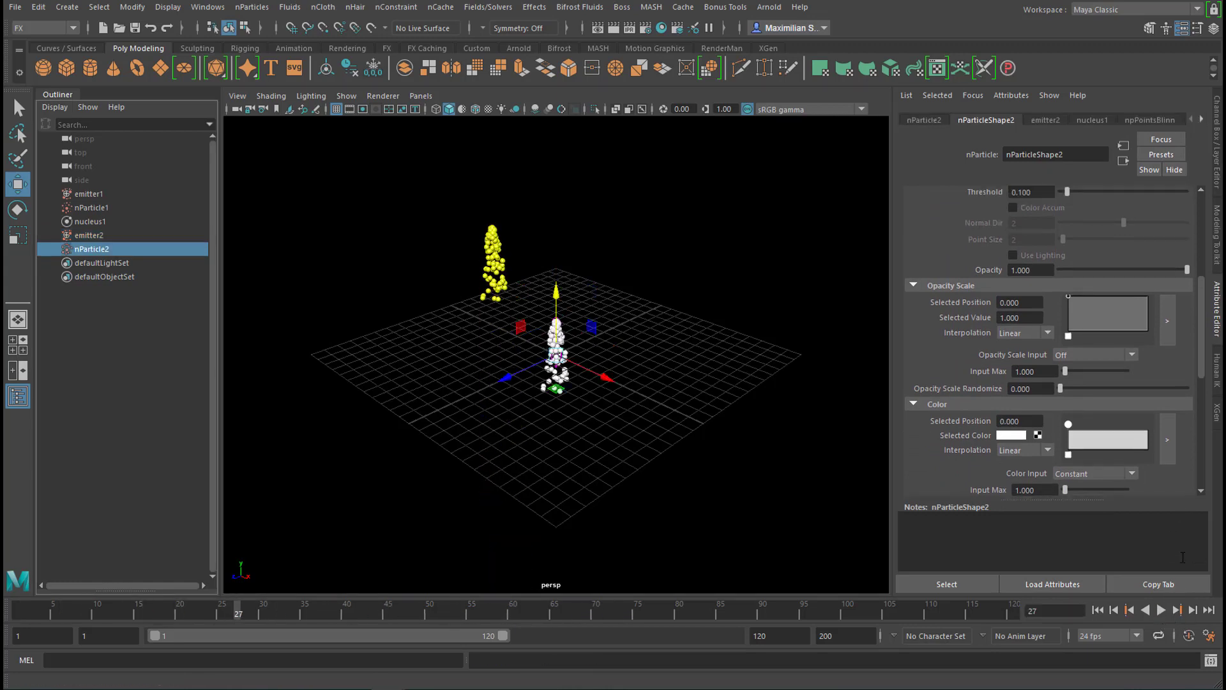
click(1018, 437)
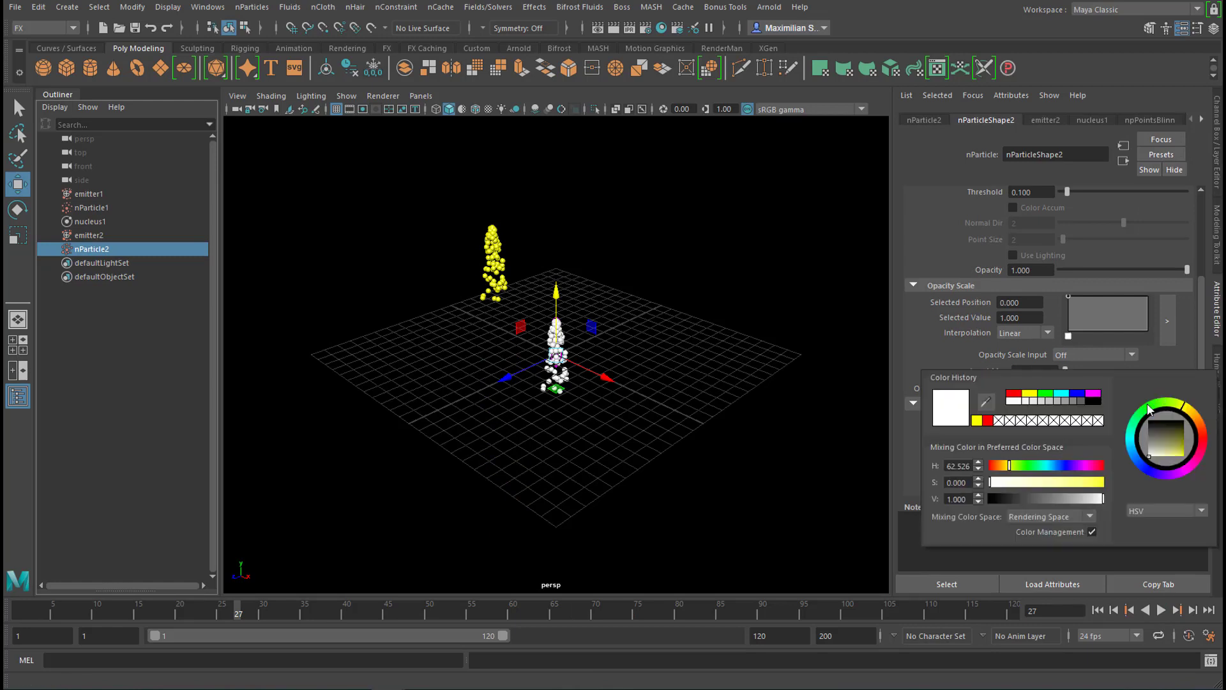
drag(1202, 429, 1198, 458)
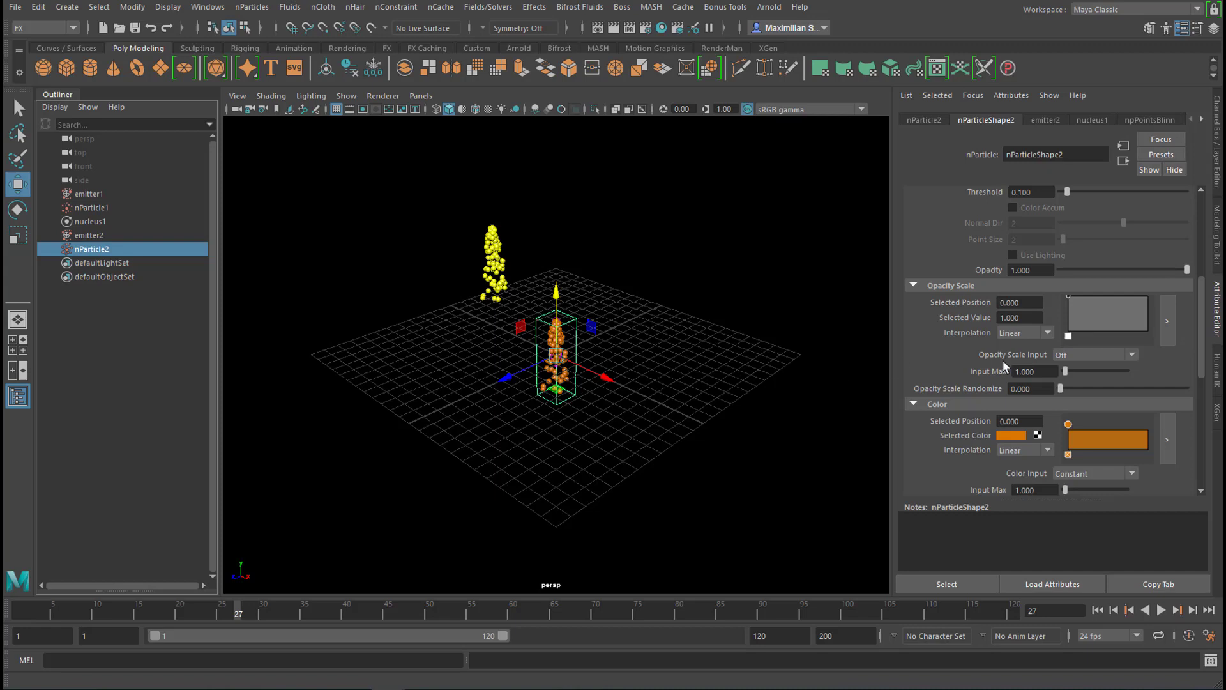
Set the second nParticle's particle radius to 0.3 and enable Self Collide in its Collisions settings
scroll(1000, 248, up, 5)
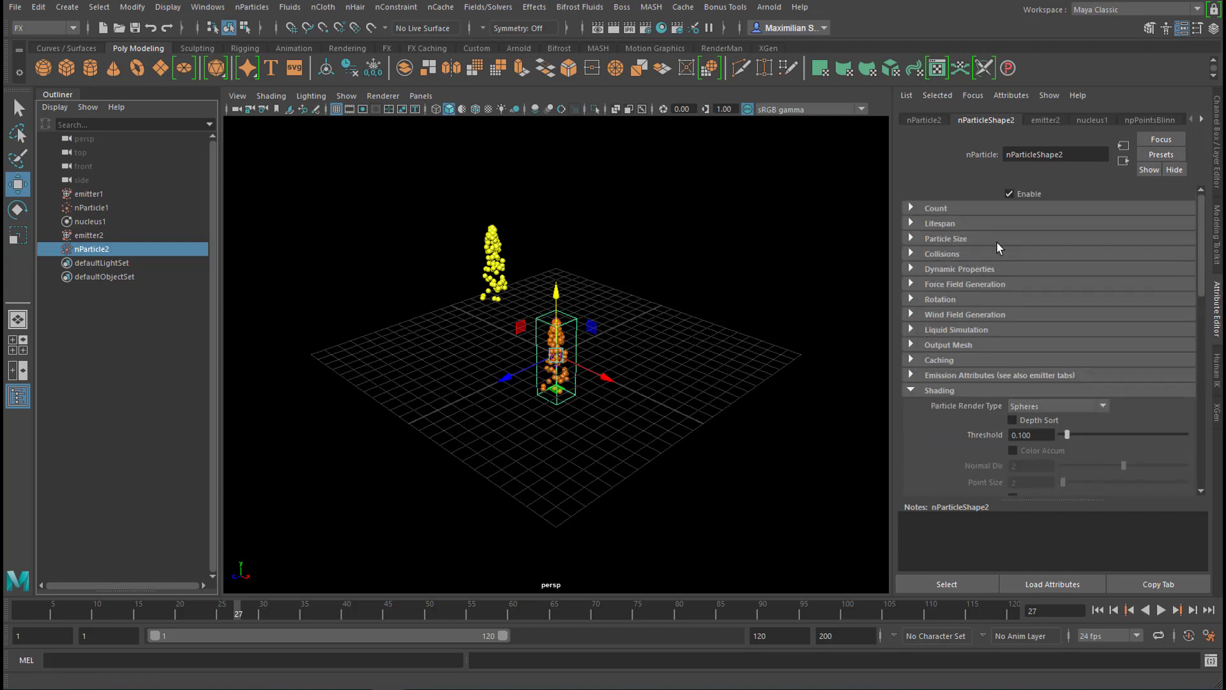
click(913, 238)
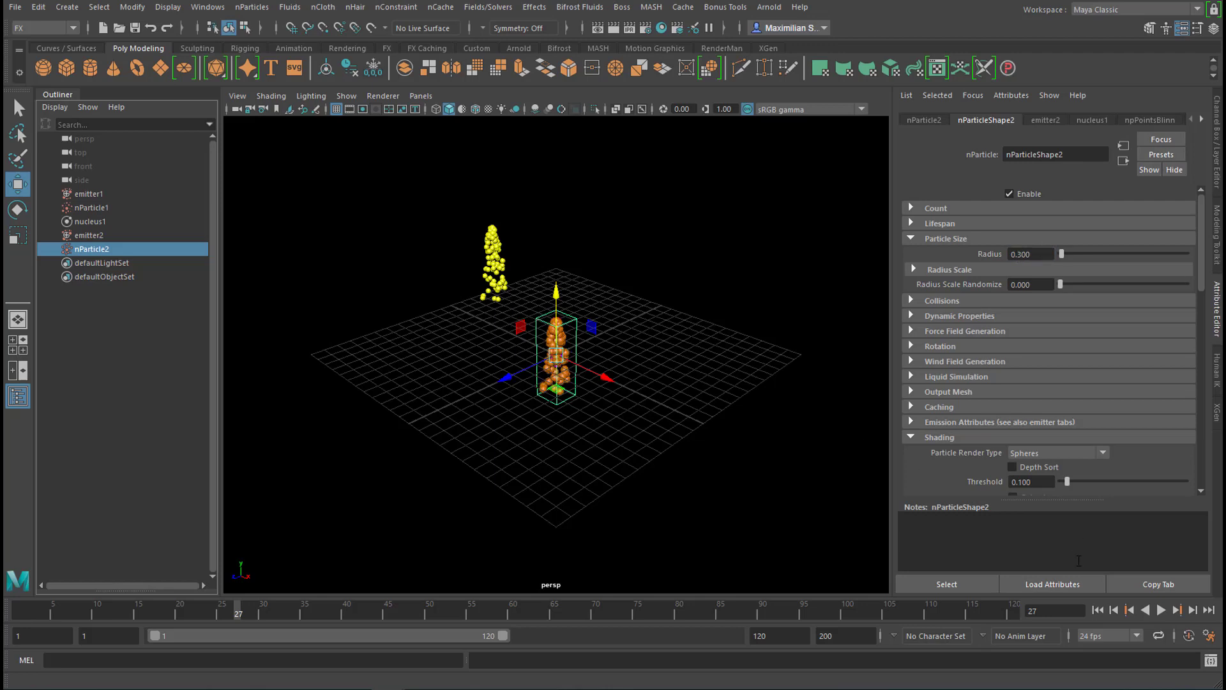
click(911, 301)
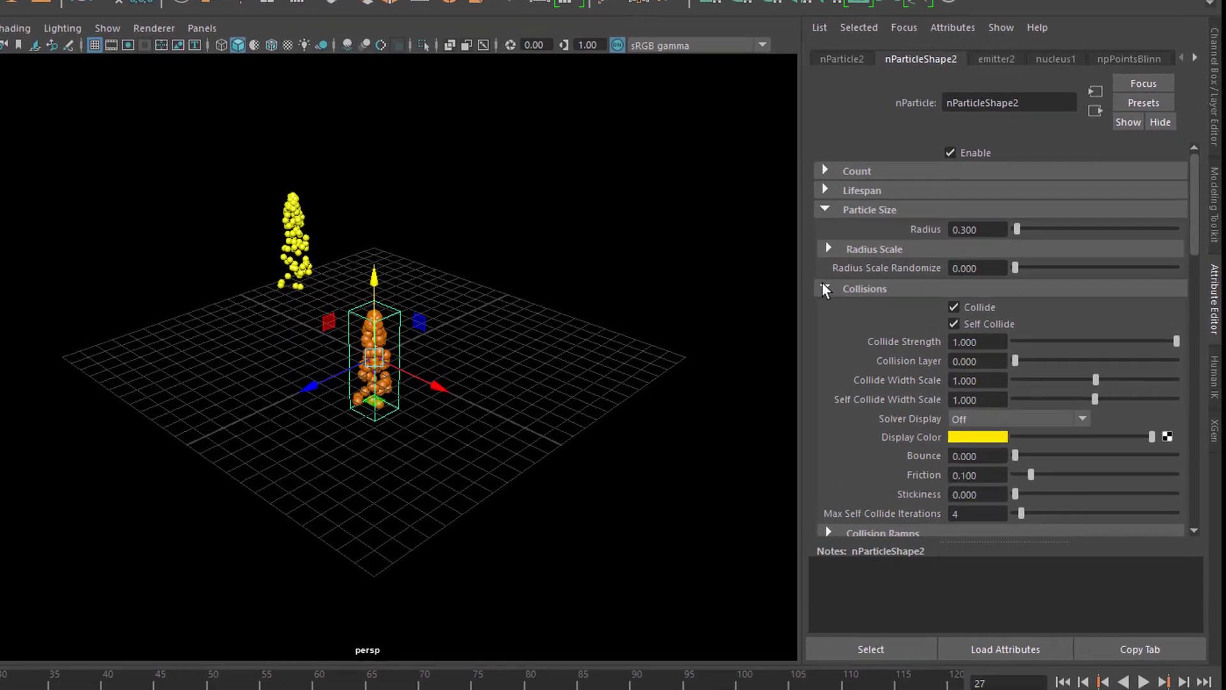
click(866, 294)
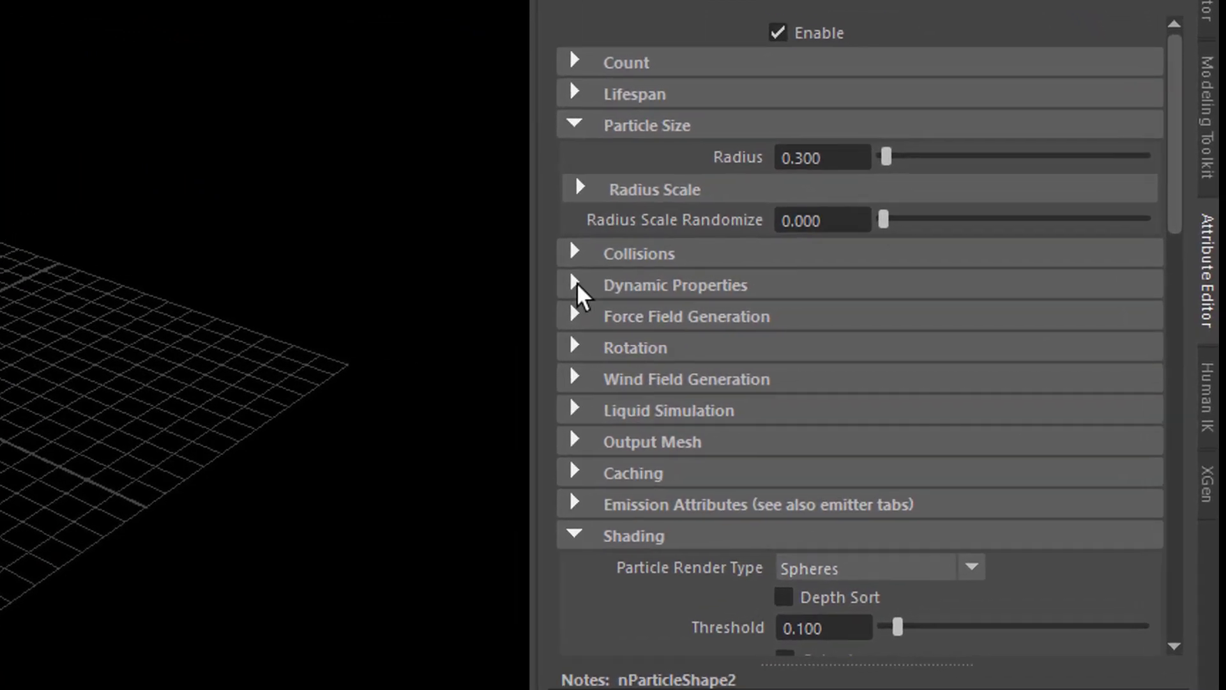
Enable Ignore Solver Gravity in the second nParticle's Dynamic Properties and play the simulation from the start
click(637, 291)
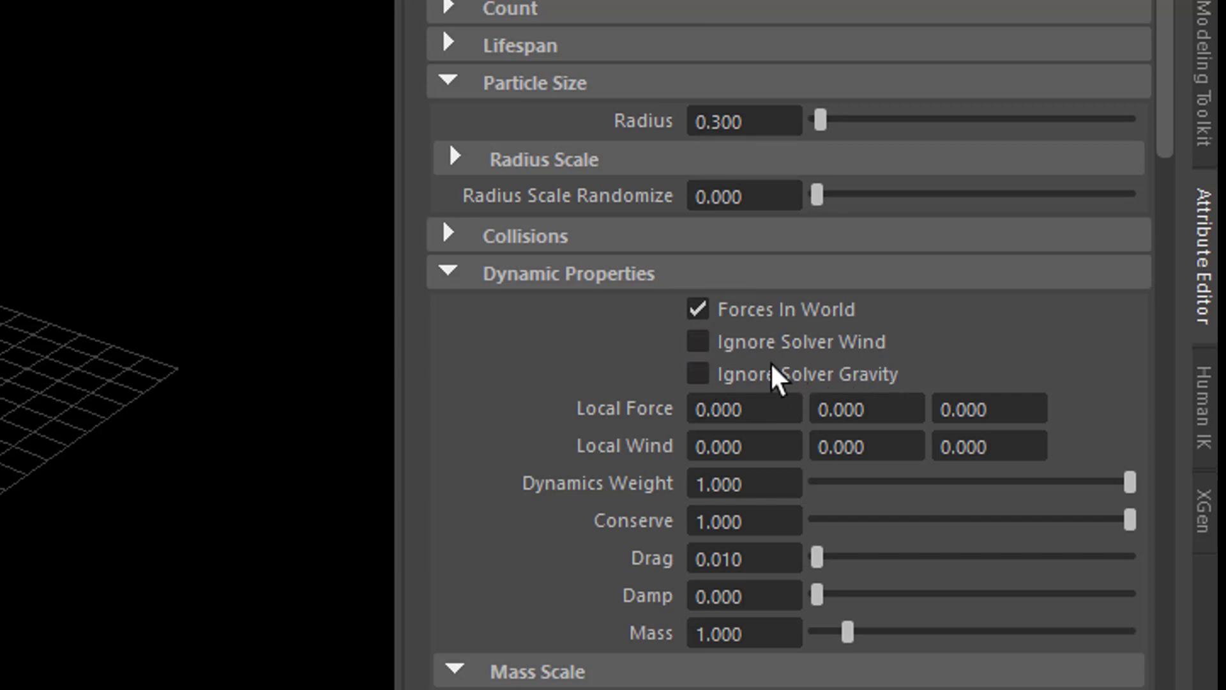
click(699, 376)
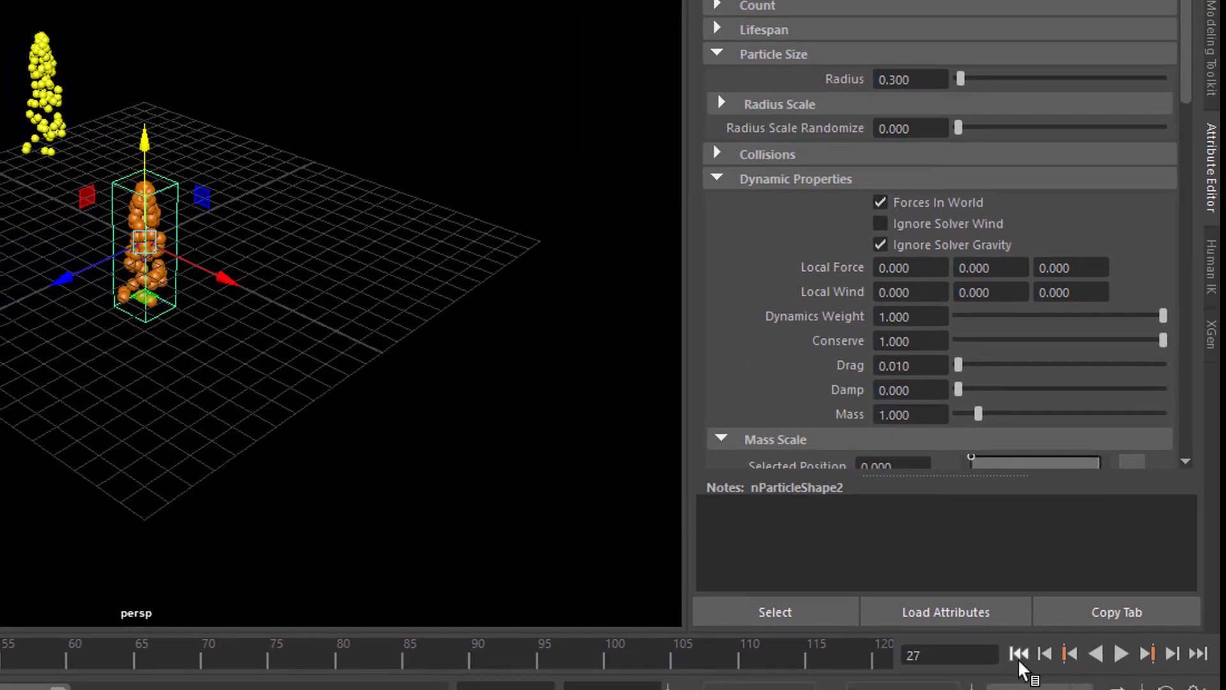
click(1022, 654)
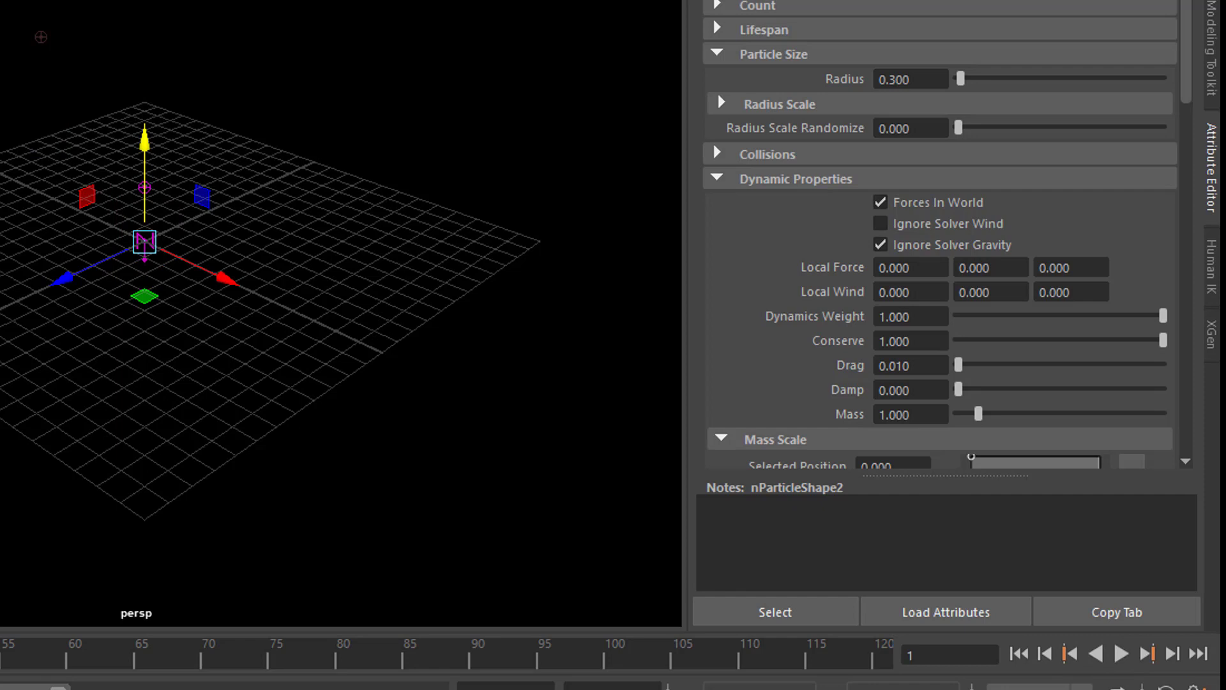
click(1122, 654)
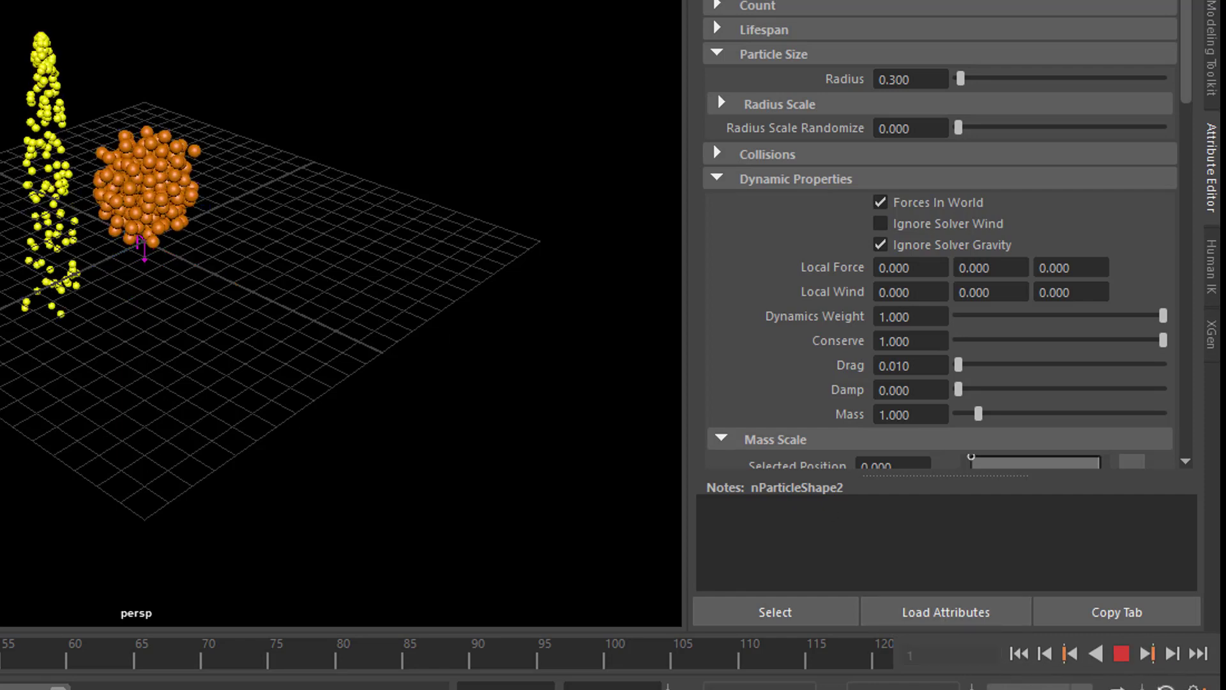
click(1122, 654)
Set the X value of the second nParticle's Local Force to -3
alt+drag(415, 441, 561, 402)
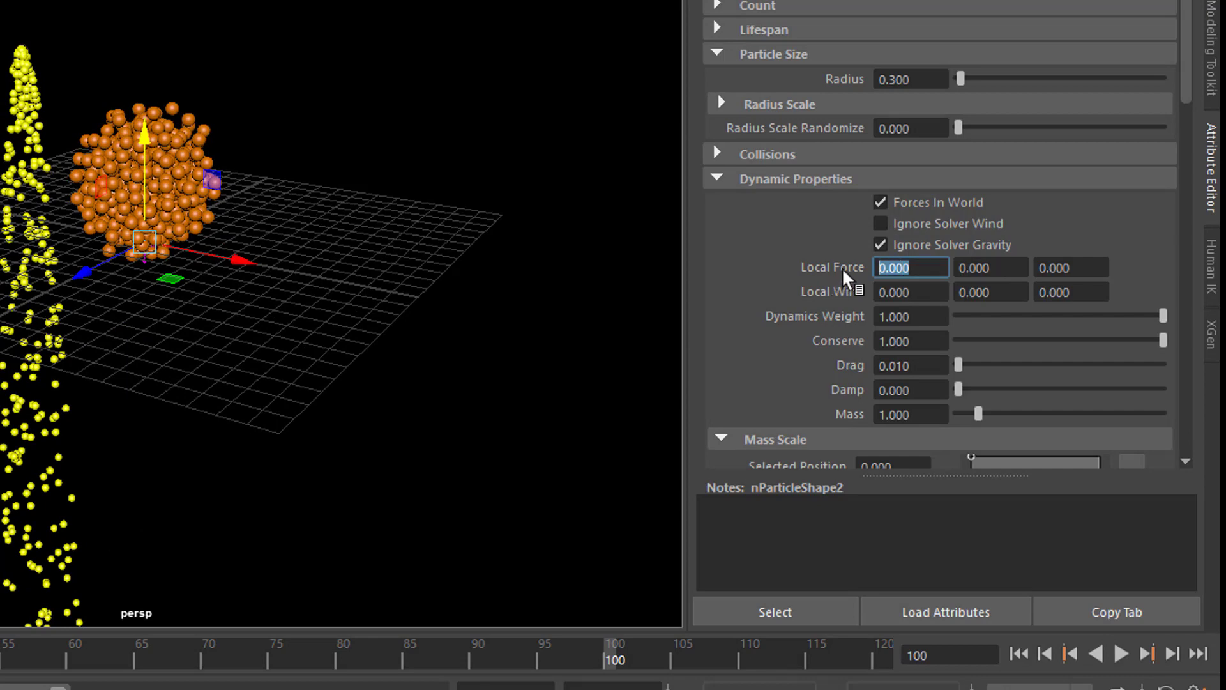
text(-1)
key(BackSpace)
text(3)
key(Return)
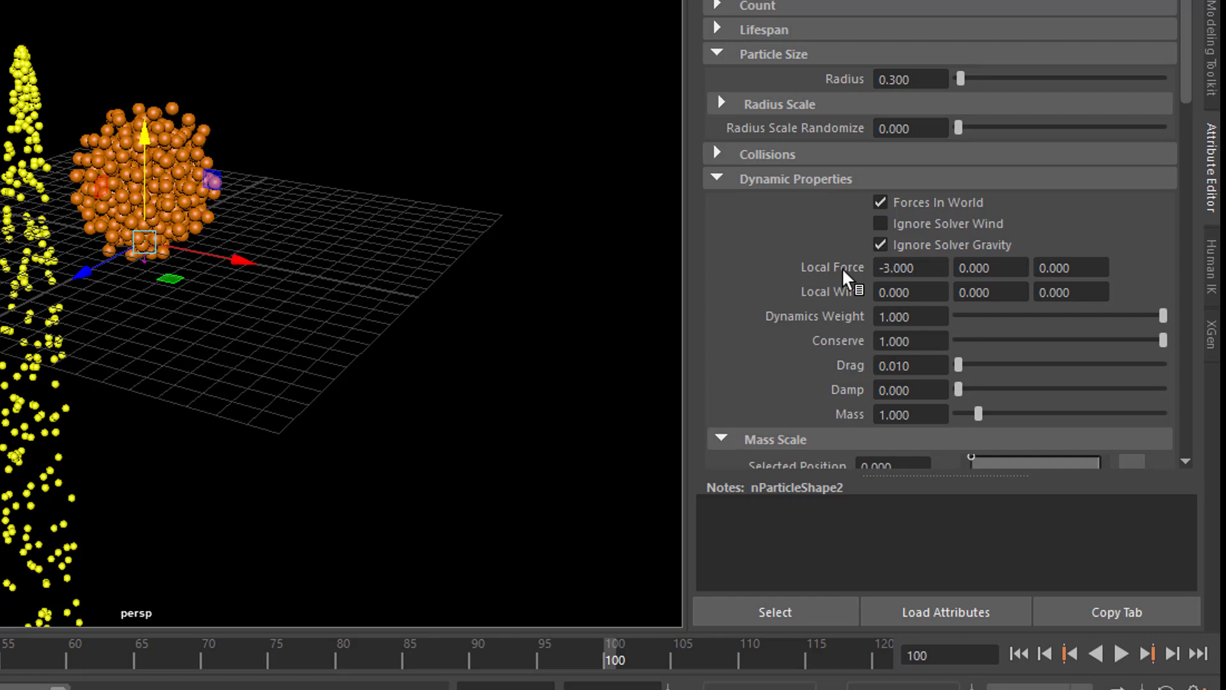
Play the simulation from the start and examine how the local force moves the orange particles from another angle
click(1020, 653)
click(1122, 652)
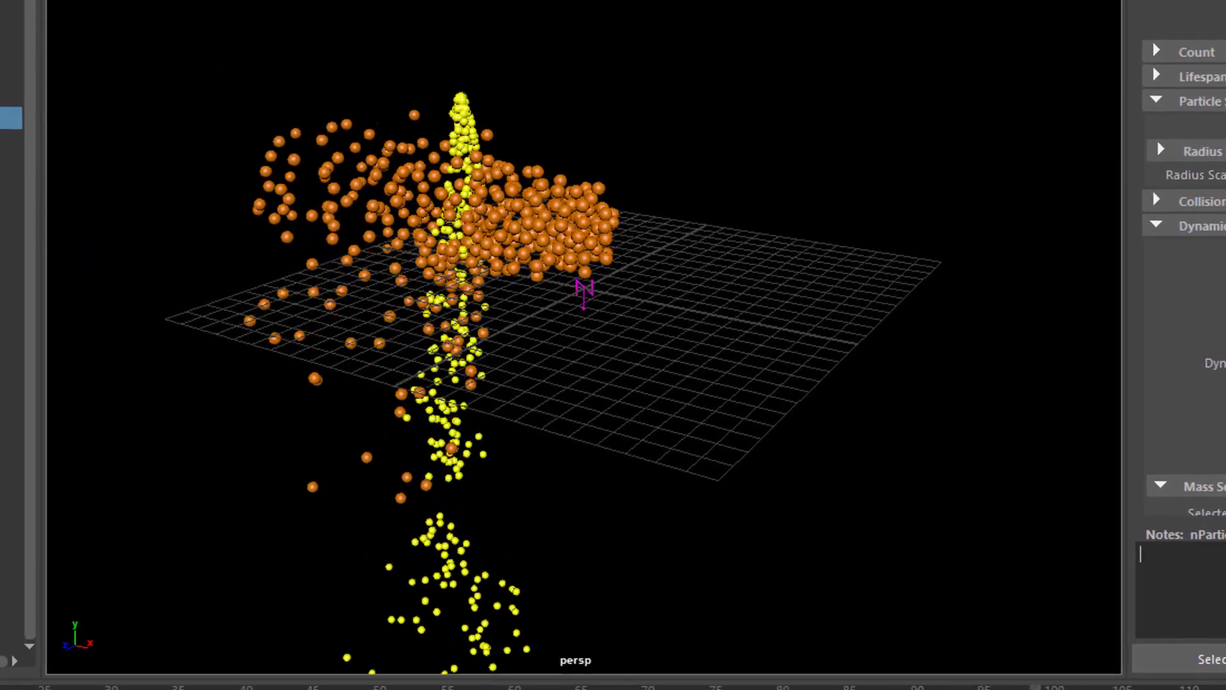
alt+drag(722, 556, 720, 501)
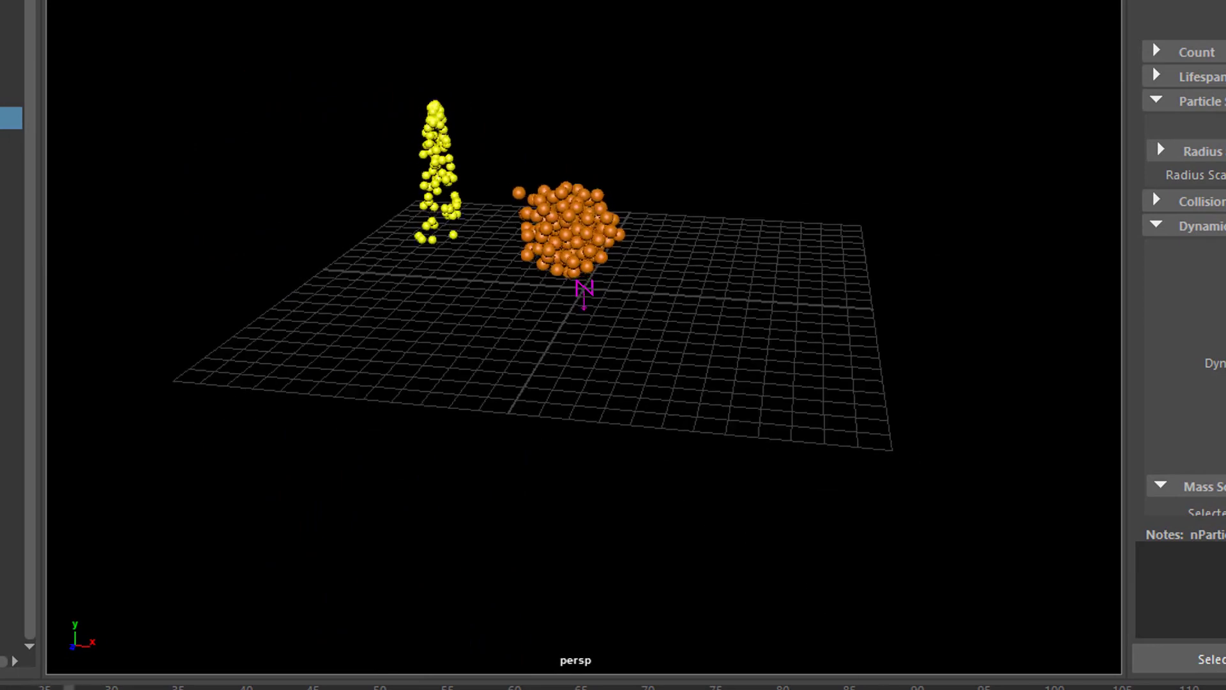